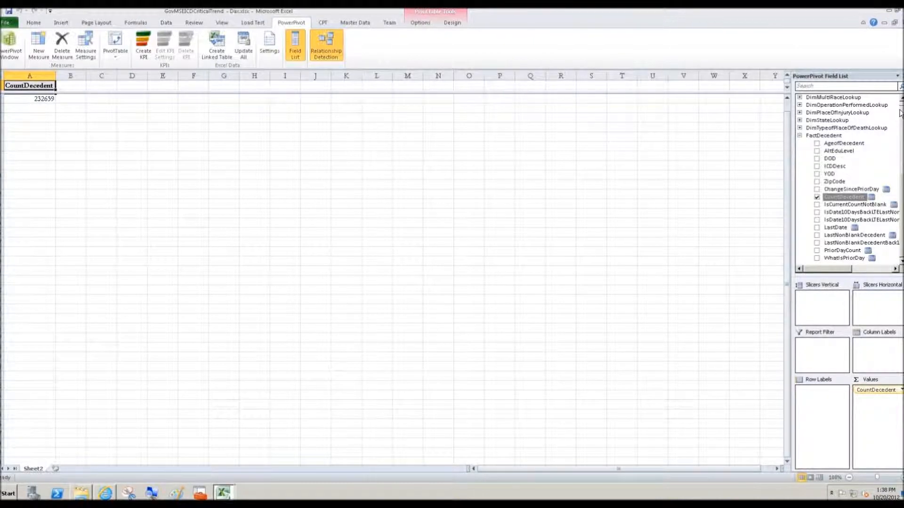
Add the DateText field from DimDate to the PivotTable's row labels and review CountDecedent down to the last date.
scroll(841, 123, "up", 6)
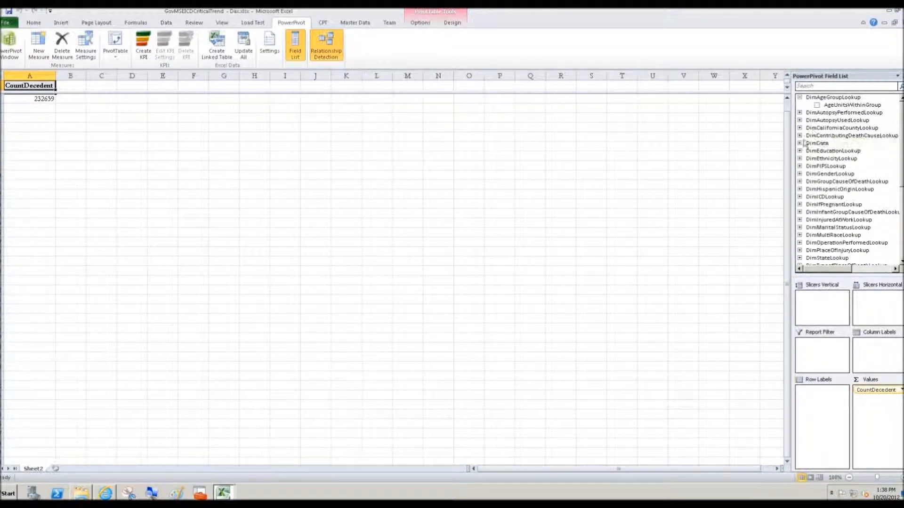
left_click(799, 143)
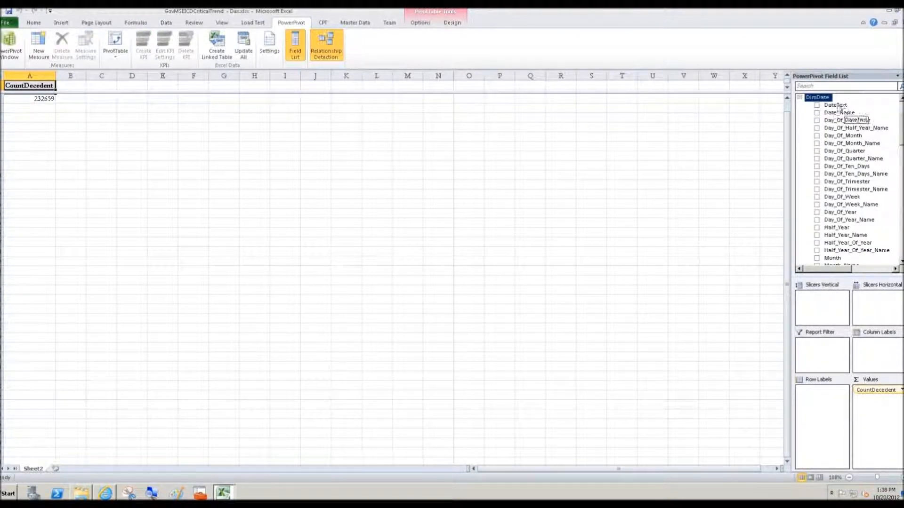
left_click(835, 105)
left_click_drag(835, 108, 833, 404)
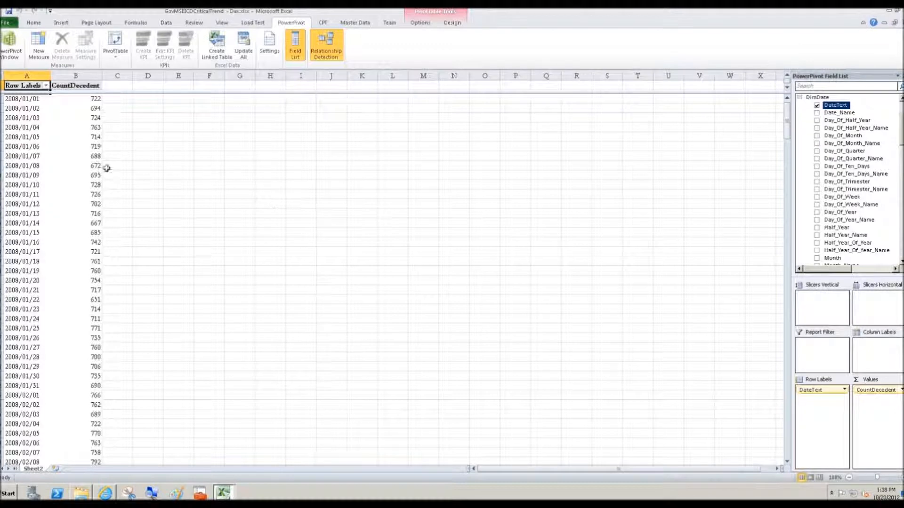
mouse_move(51, 151)
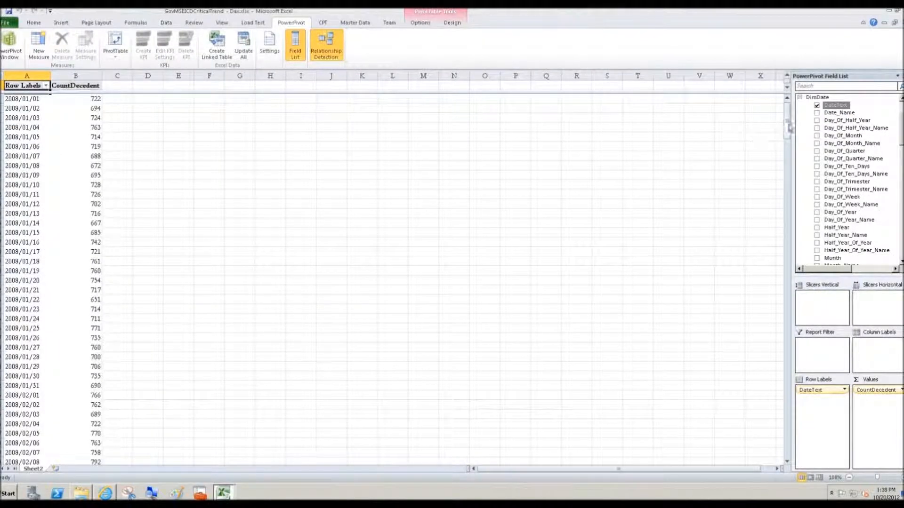
left_click_drag(790, 127, 786, 452)
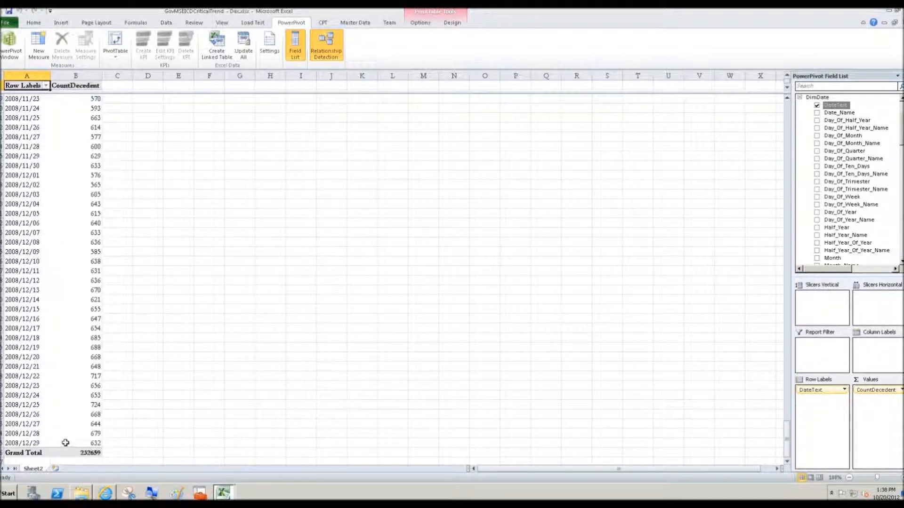
mouse_move(62, 442)
Examine the PriorDayCount measure's formula in the PowerPivot window and return to the Excel workbook.
left_click(225, 493)
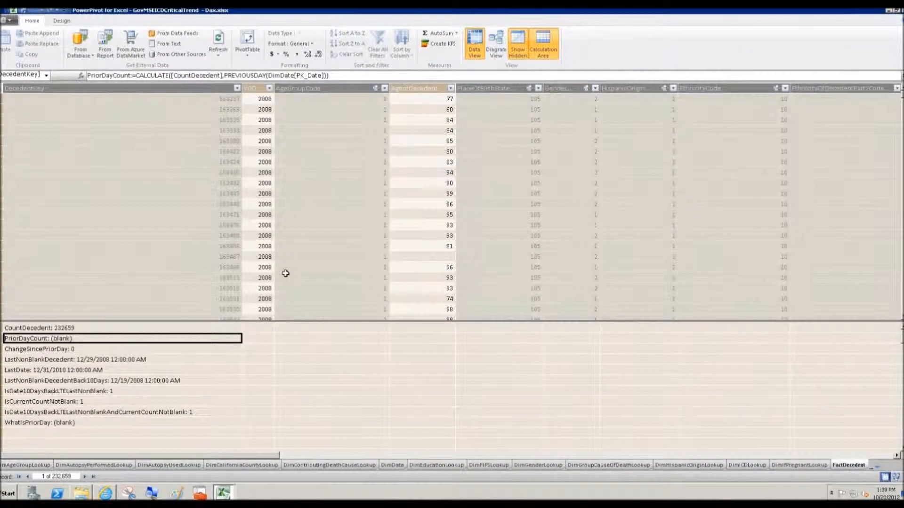
left_click(223, 492)
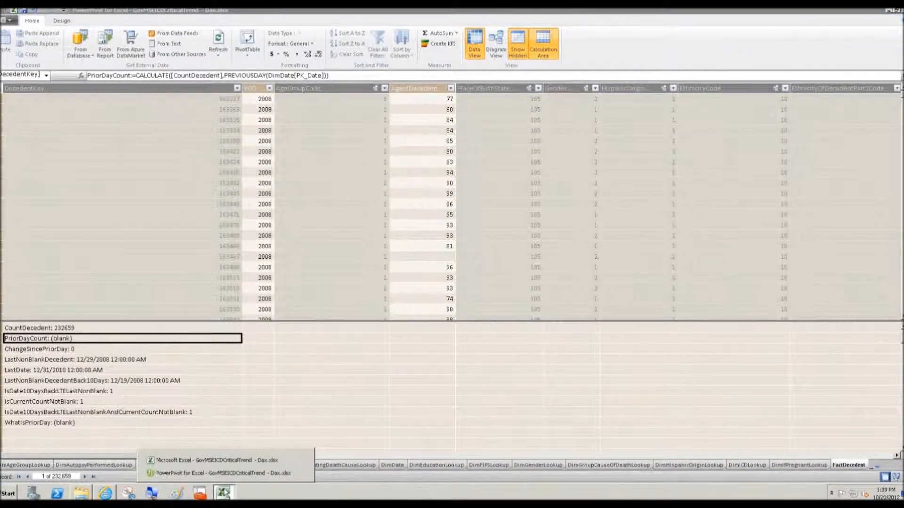
left_click(220, 461)
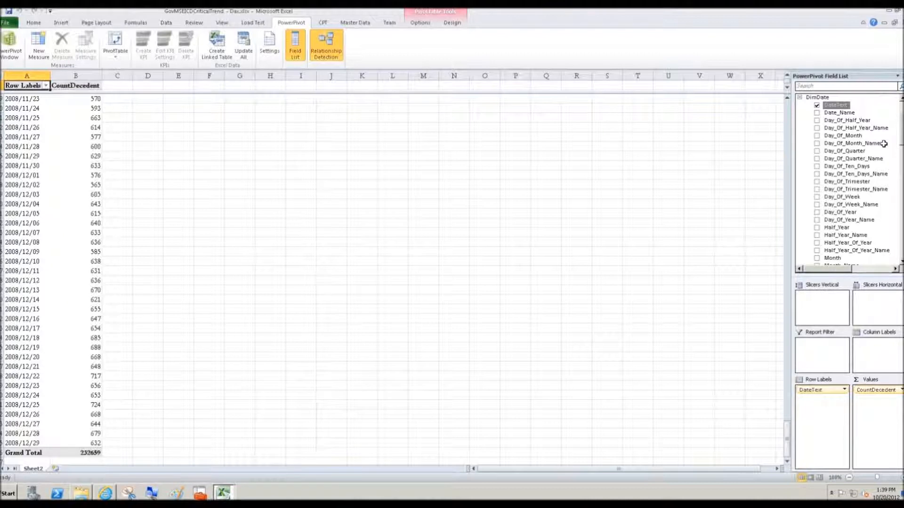
Add the PriorDayCount measure from FactDecedent to the PivotTable values and compare it with the preceding day's CountDecedent.
scroll(847, 179, "down", 10)
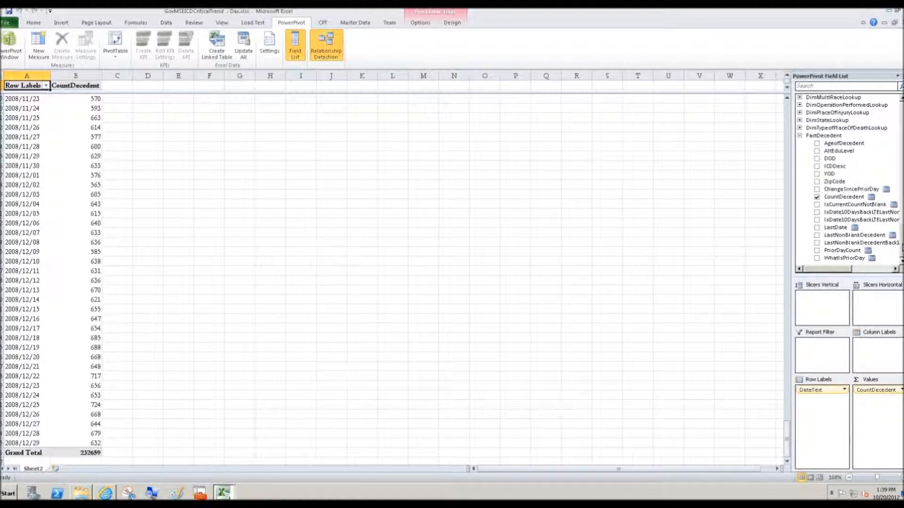
left_click(817, 251)
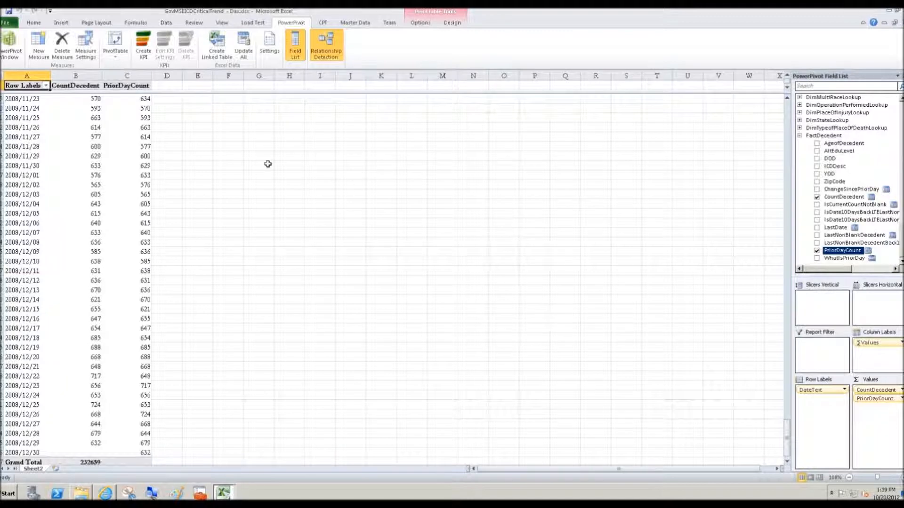
mouse_move(79, 109)
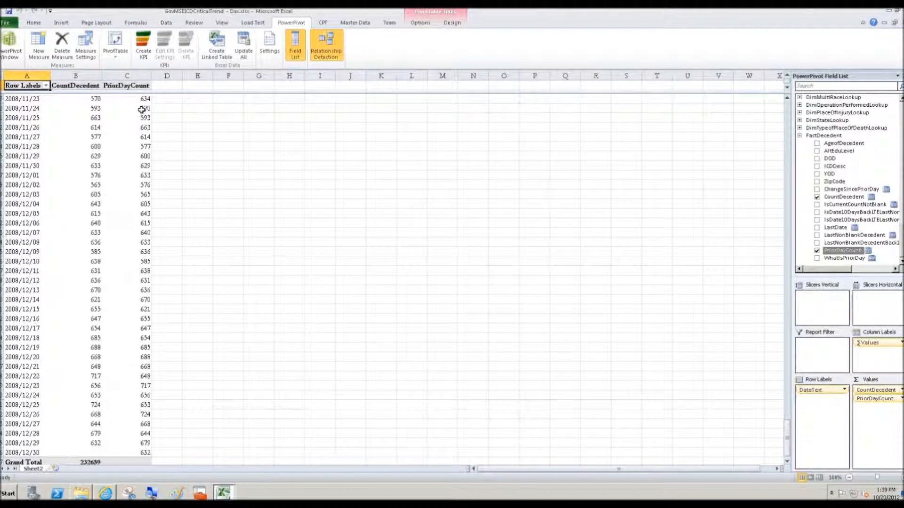
mouse_move(142, 109)
mouse_move(140, 309)
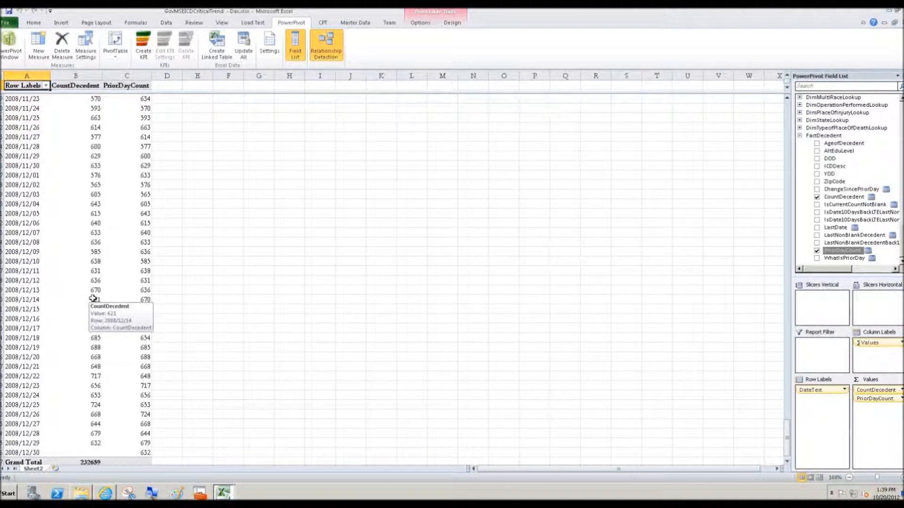
Switch to the PowerPivot window and inspect the formula of the ChangeSincePriorDay measure.
left_click(223, 492)
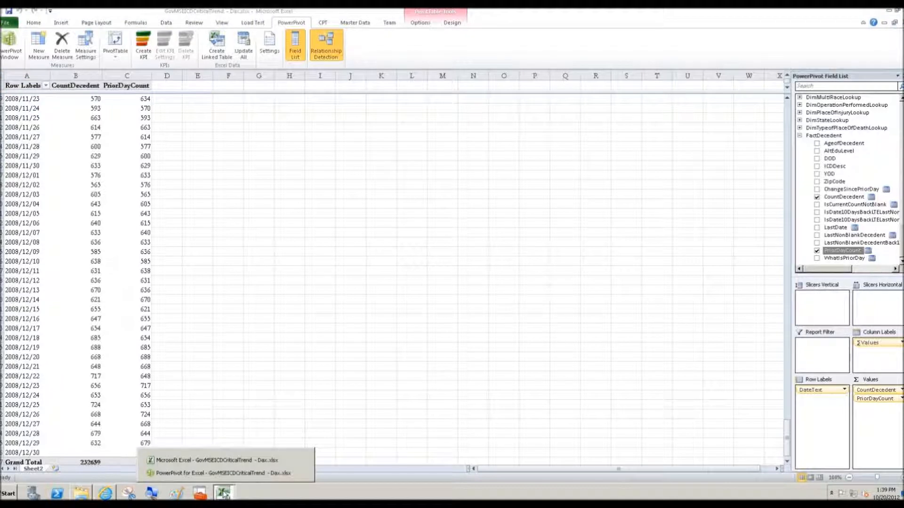
left_click(217, 473)
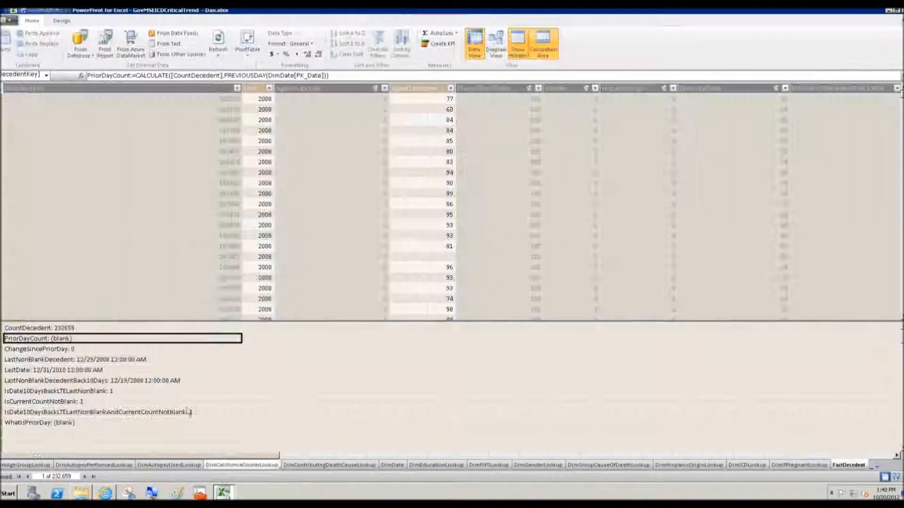
left_click(98, 352)
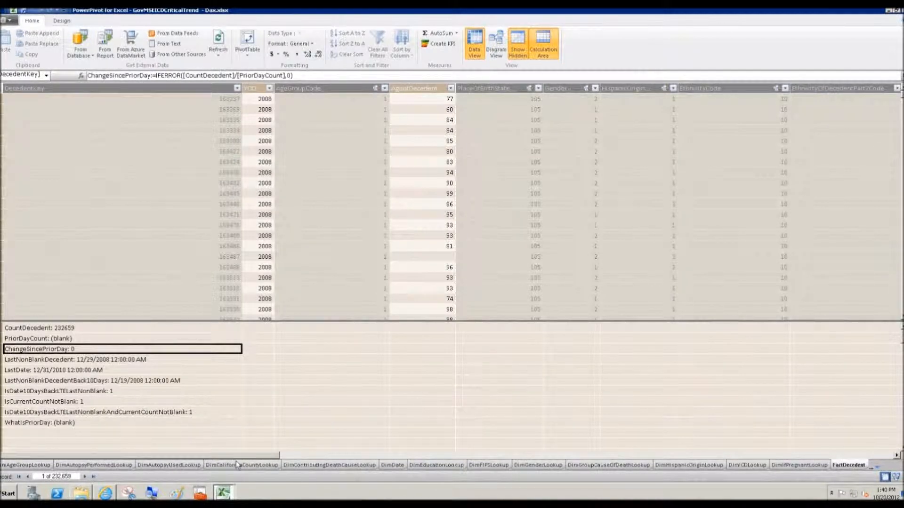
Return to the Excel workbook and add the ChangeSincePriorDay measure to the PivotTable values.
left_click(224, 492)
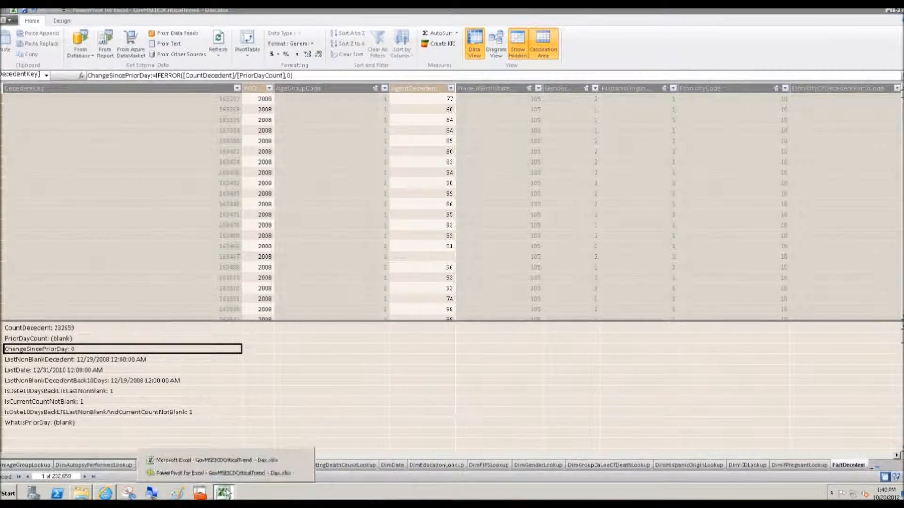
left_click(219, 459)
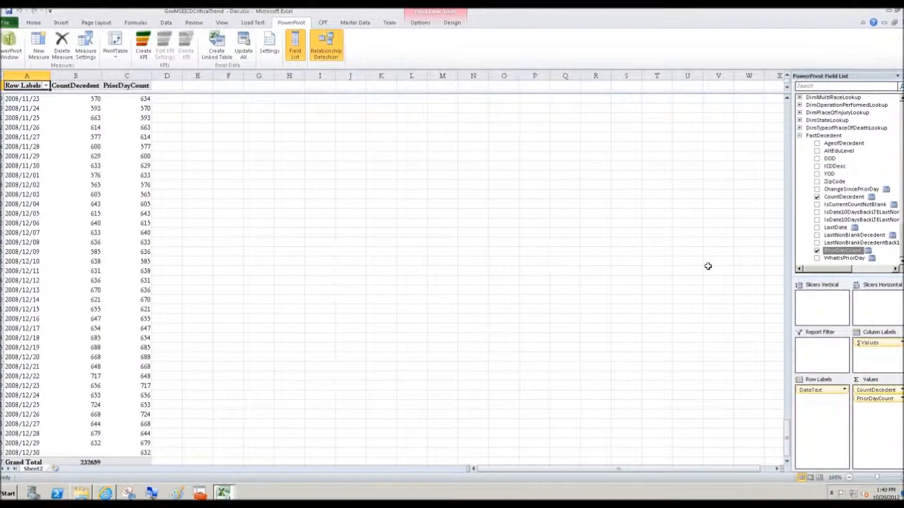
left_click(816, 189)
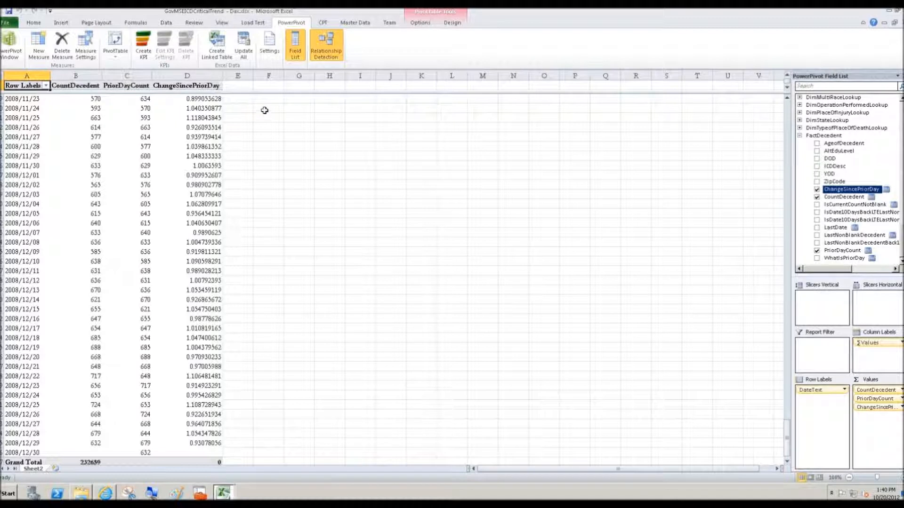
Check the 2008/11/24 ratio by entering =593/570 in that row's column F cell, and clear the cell.
left_click(265, 111)
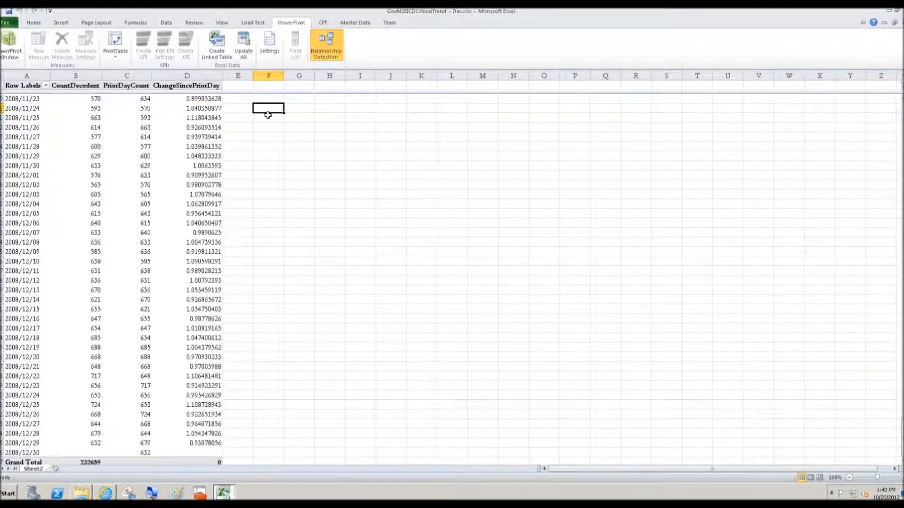
type("=593/")
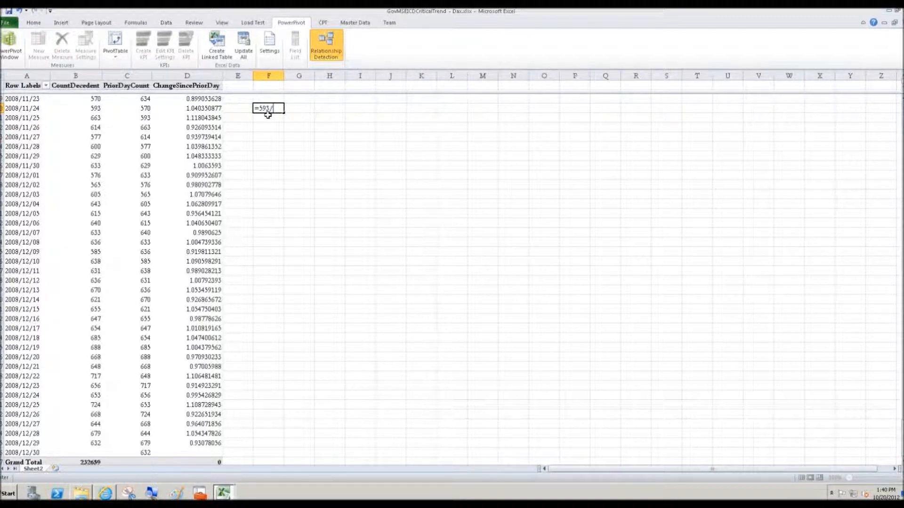
type("570")
key("Return")
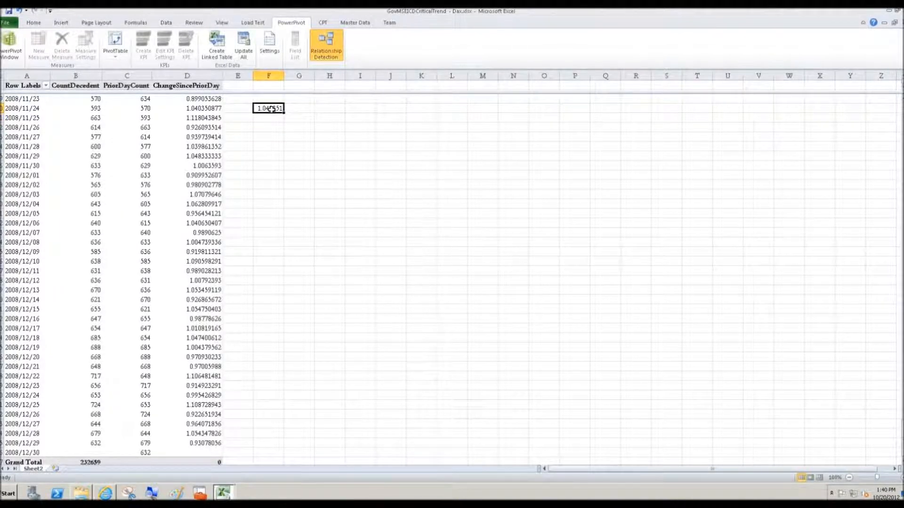
key("Delete")
Inspect the LastNonBlankDecedent formula in the PowerPivot window and read the ALL Function (DAX) description on MSDN in Internet Explorer.
left_click(233, 490)
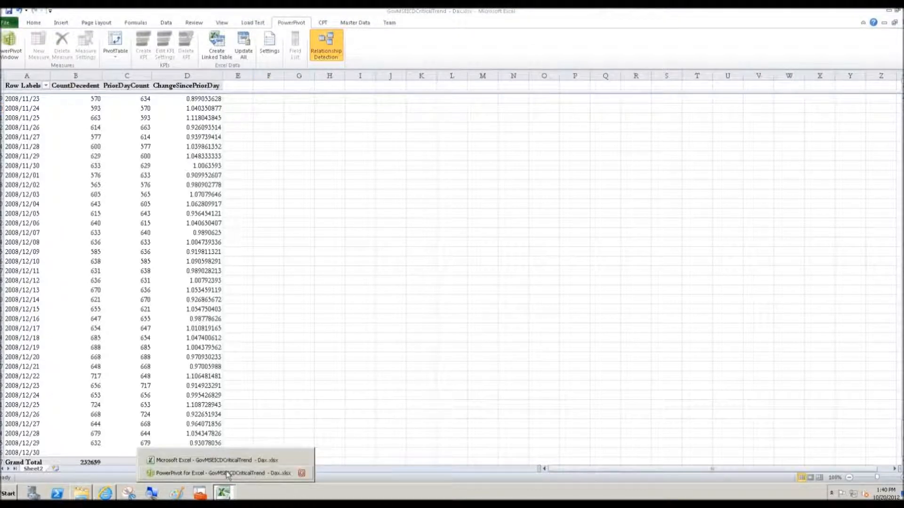
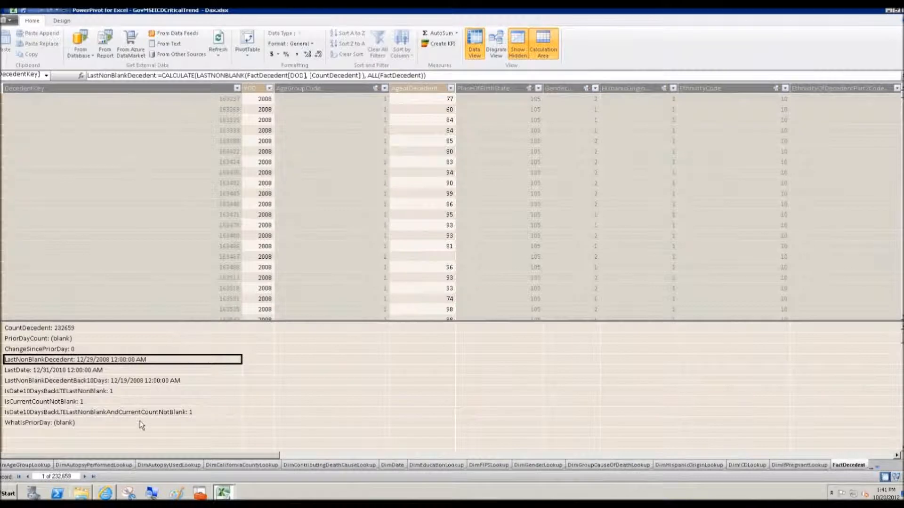
left_click(106, 493)
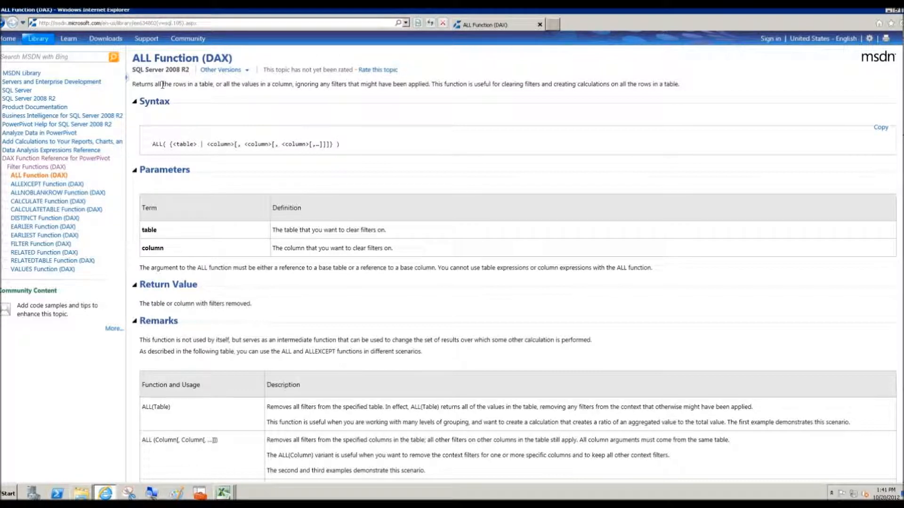
left_click_drag(133, 84, 427, 89)
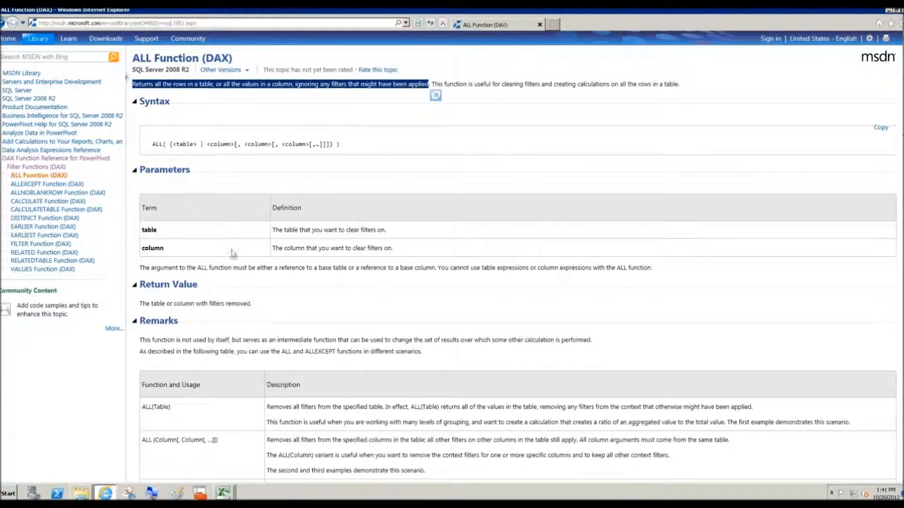
left_click(224, 492)
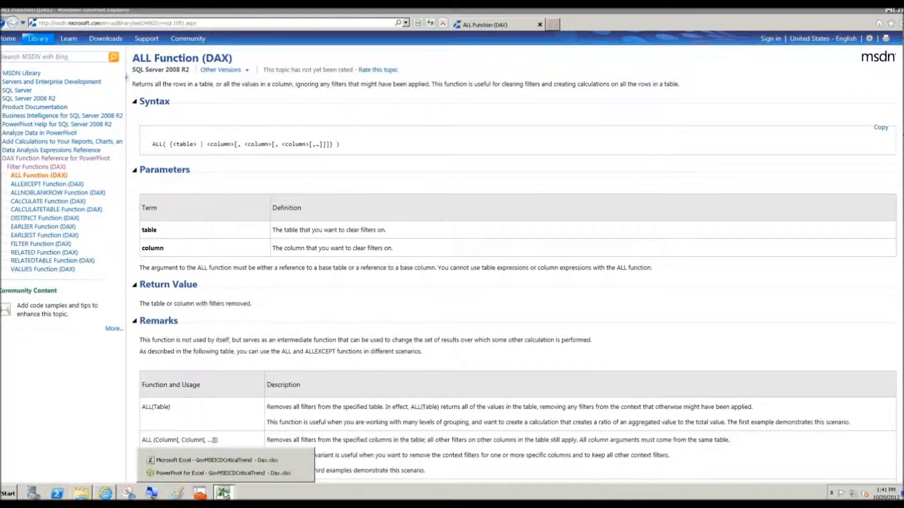
left_click(222, 474)
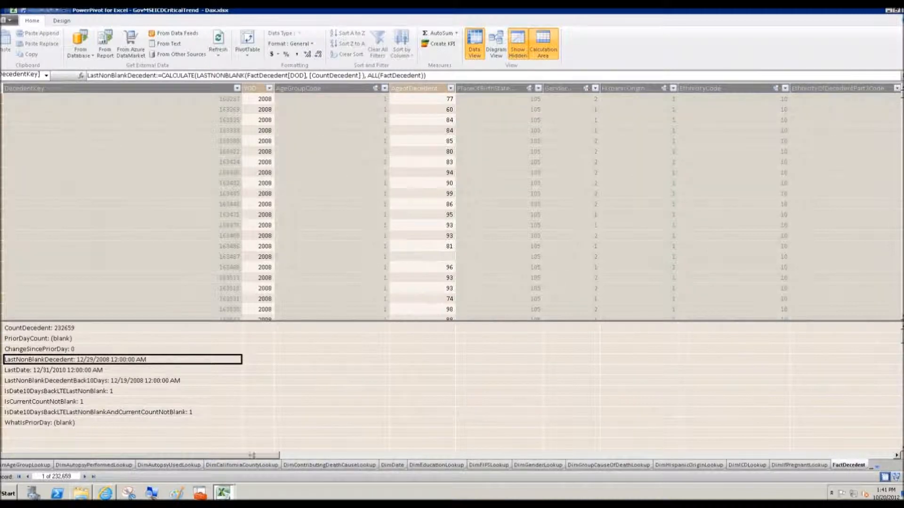
Return to the Excel PivotTable and add the LastNonBlankDecedent measure to its values.
left_click(225, 493)
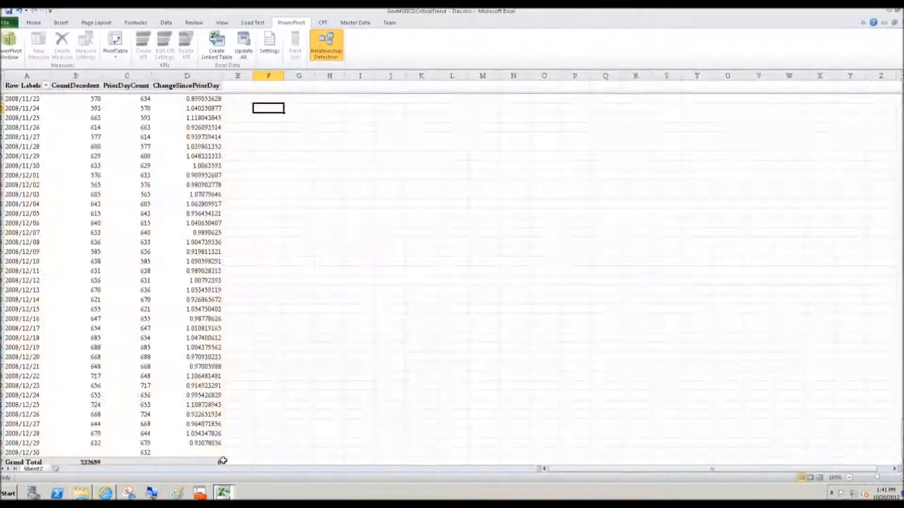
left_click(202, 461)
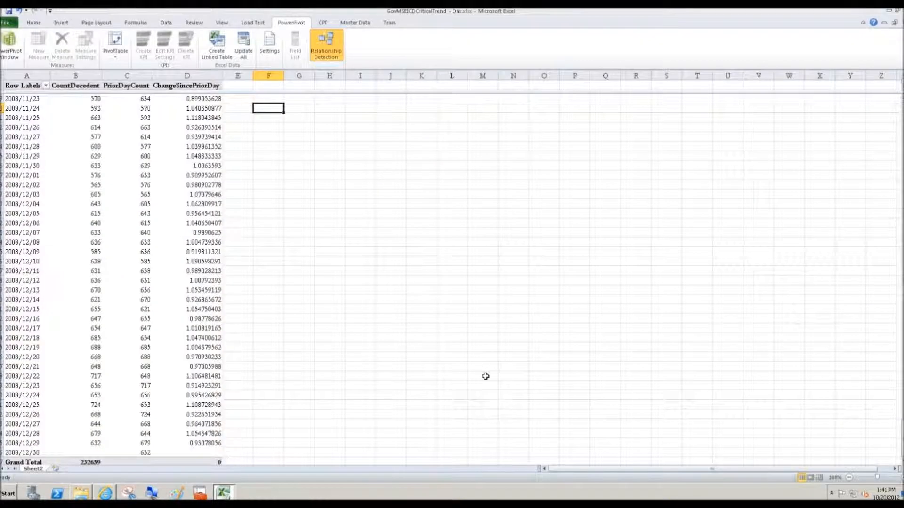
left_click(207, 306)
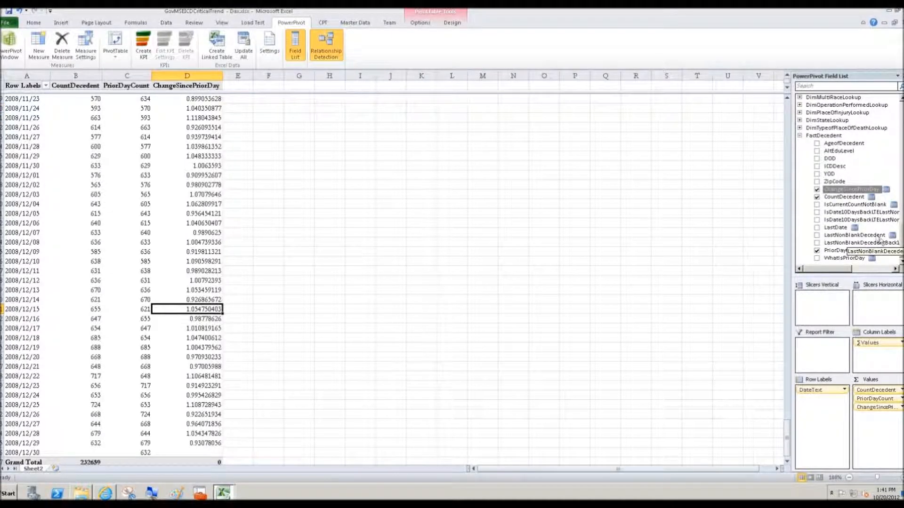
left_click(817, 236)
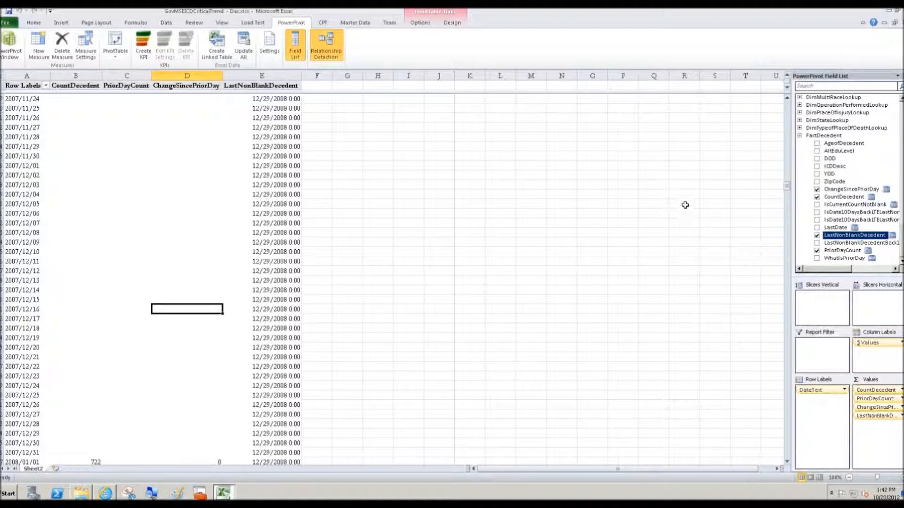
Examine the LastNonBlankDecedent column through the 2008 dates and compare it with the 2008/12/29 row.
left_click_drag(787, 191, 786, 199)
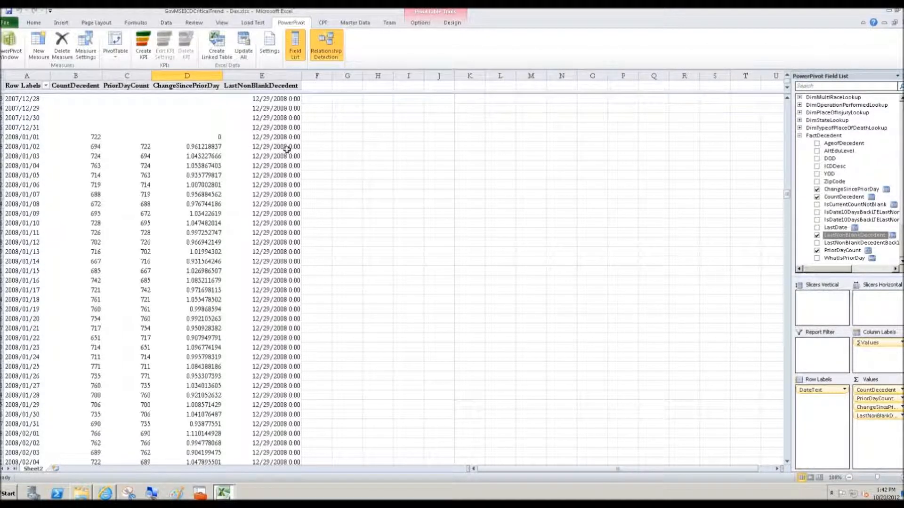
left_click_drag(787, 197, 780, 288)
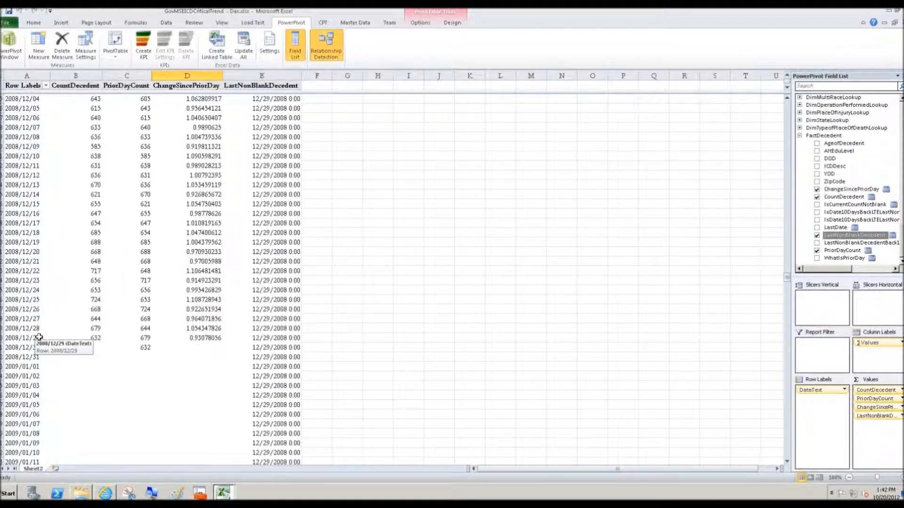
left_click(4, 337)
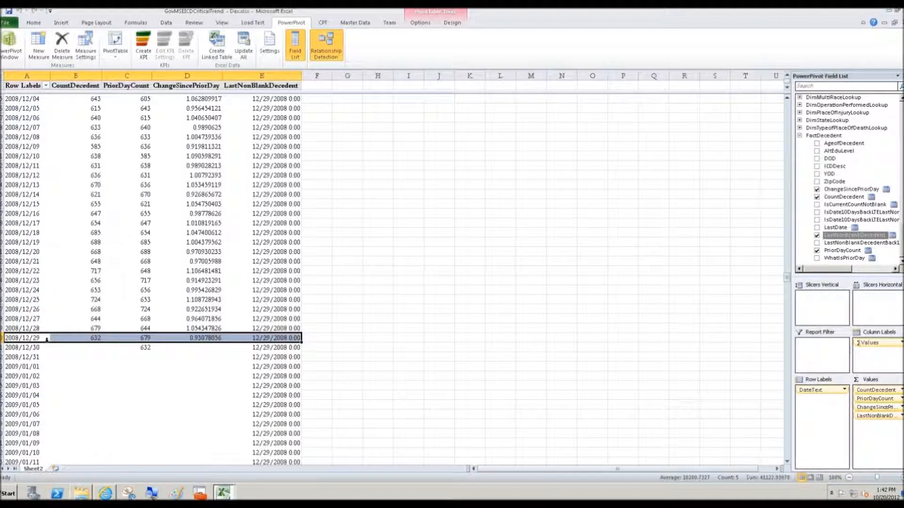
left_click(23, 340)
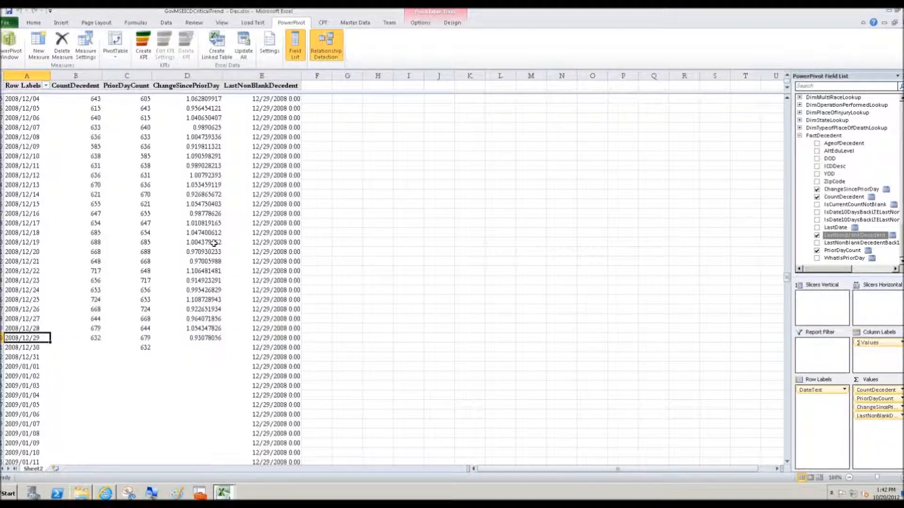
Review the LastNonBlankDecedent values from 2008/12/04 to 2008/12/29, and inspect the LastDate measure's formula in the PowerPivot window.
left_click_drag(276, 99, 271, 338)
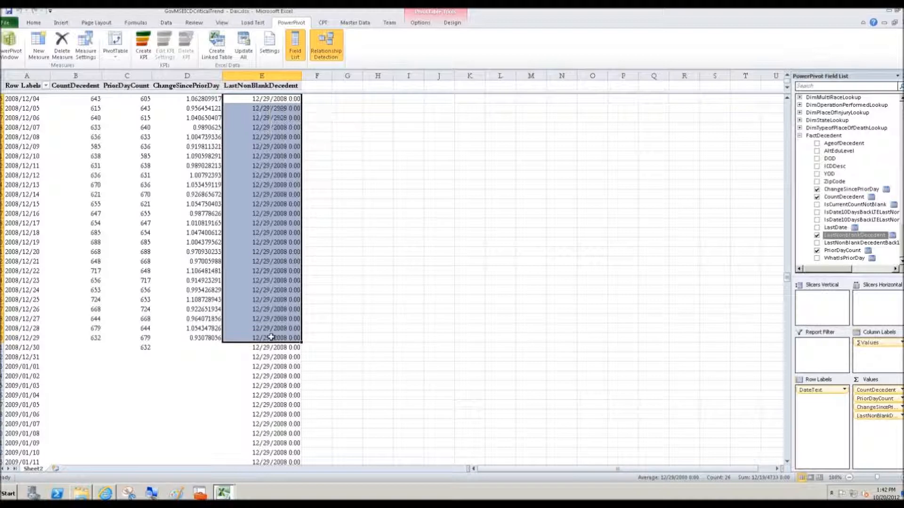
left_click(359, 328)
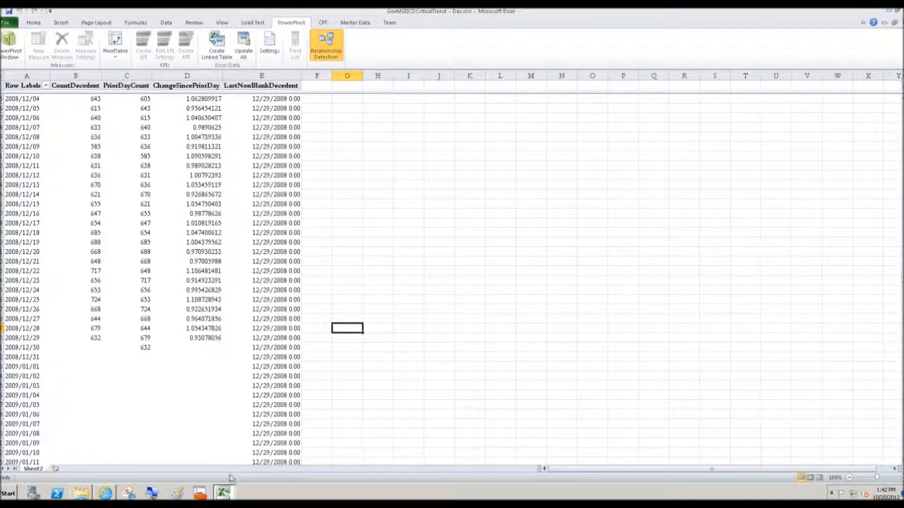
left_click(224, 493)
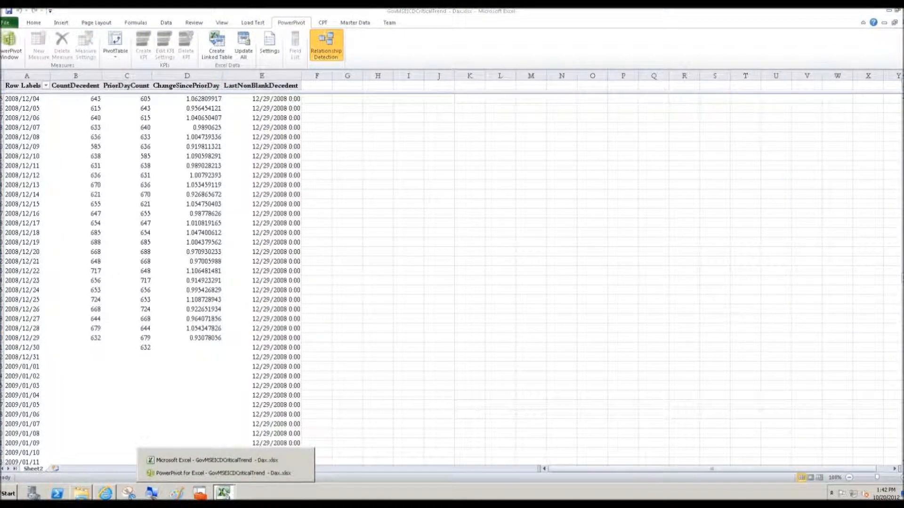
left_click(221, 473)
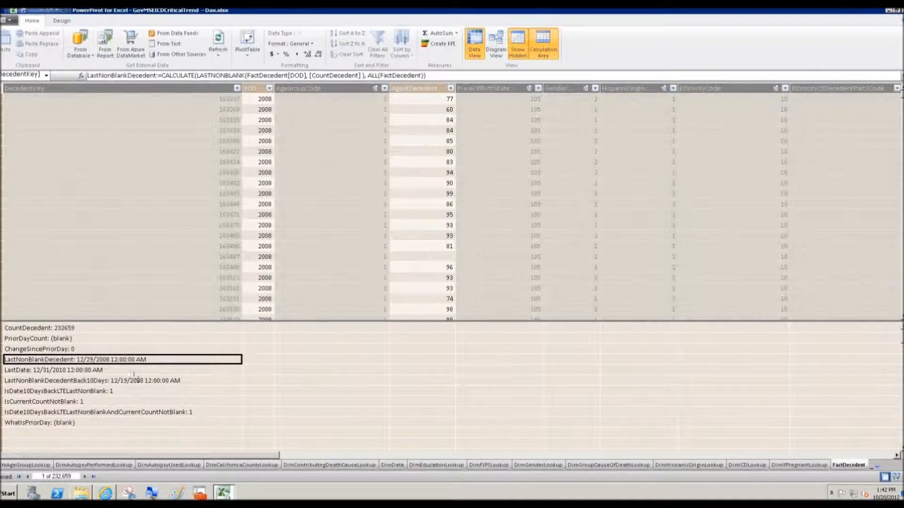
left_click(110, 371)
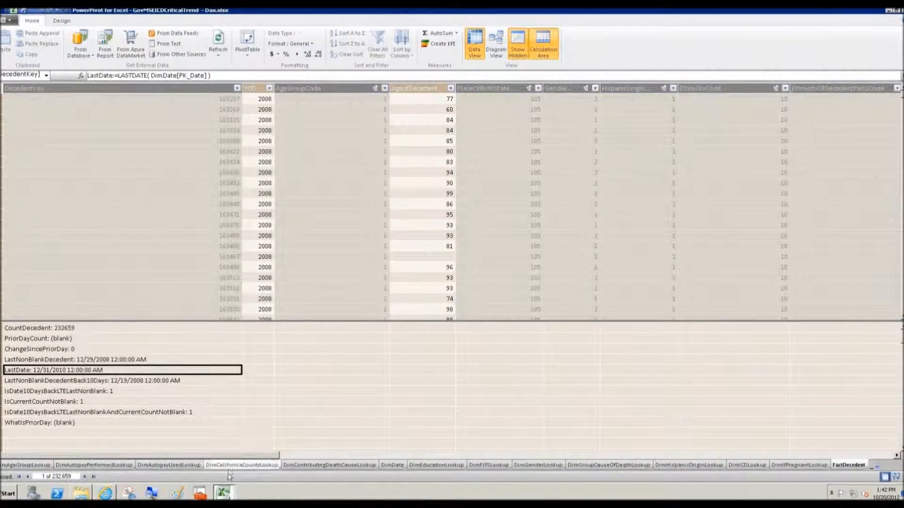
Return to the Excel PivotTable and add the LastDate measure to its values.
left_click(223, 493)
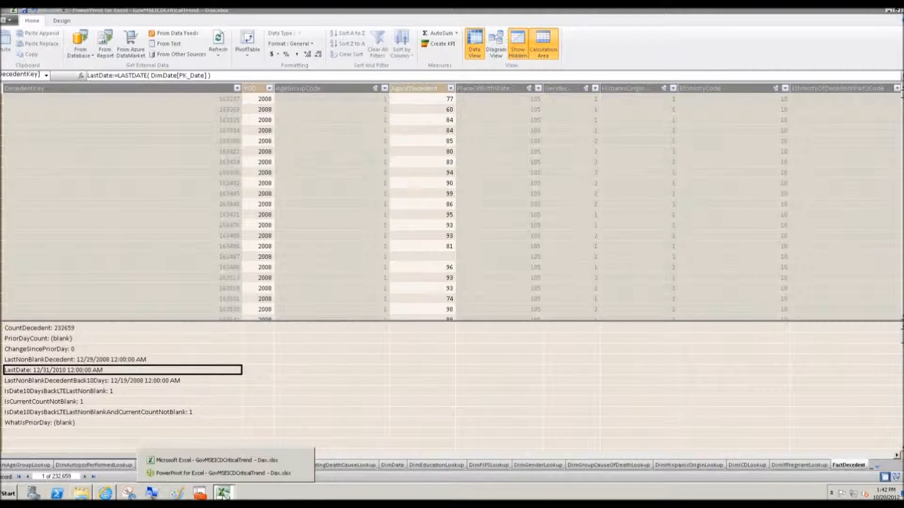
left_click(216, 460)
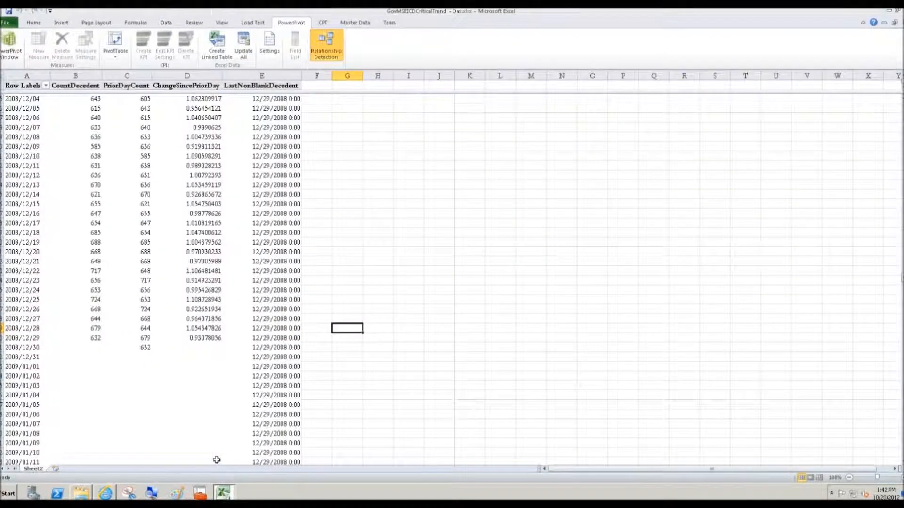
left_click(282, 262)
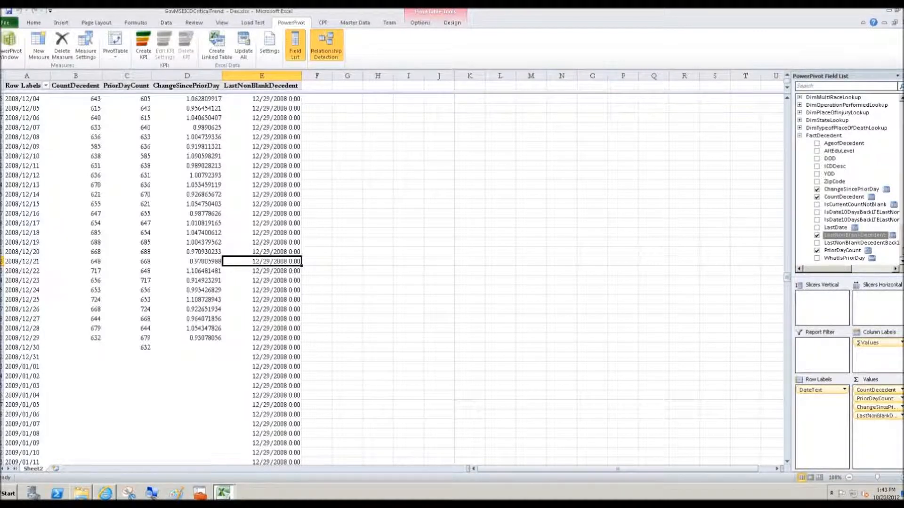
left_click(817, 228)
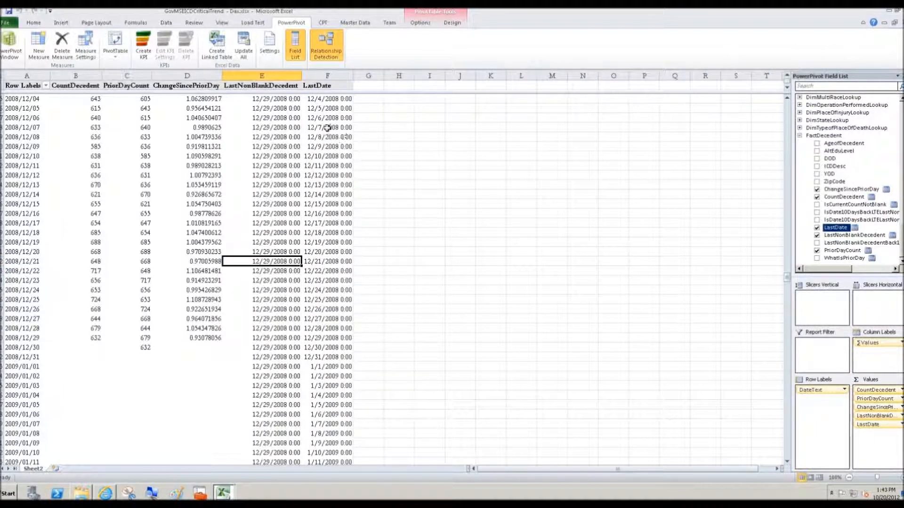
Compare the LastDate values with the row labels for 2008/12/09 and 2008/12/20.
left_click(325, 147)
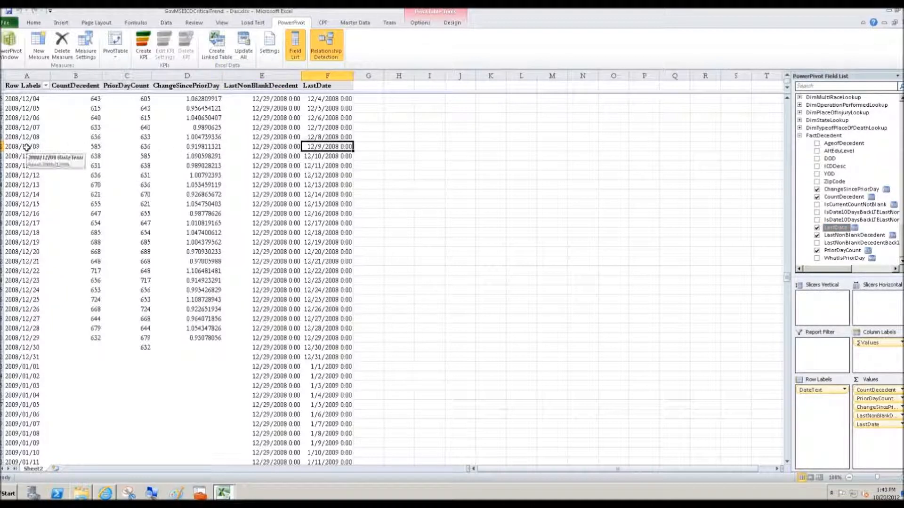
left_click(27, 147)
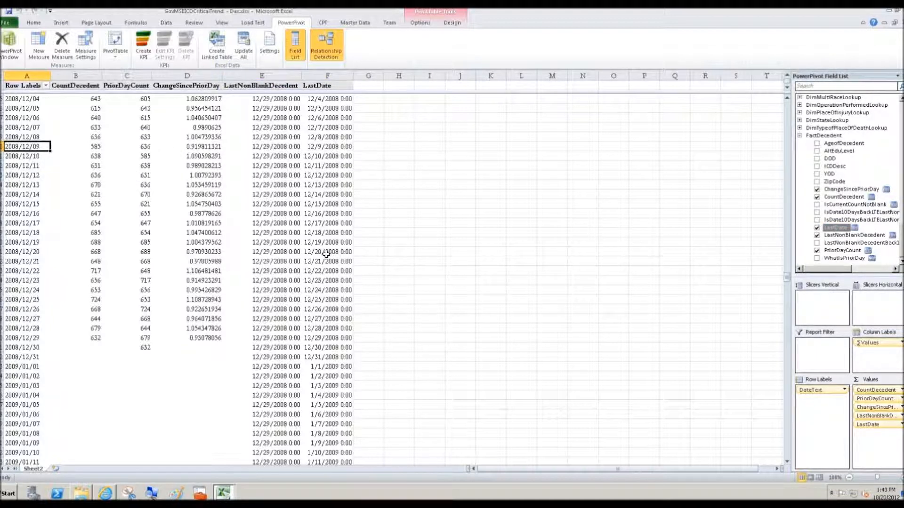
left_click(326, 251)
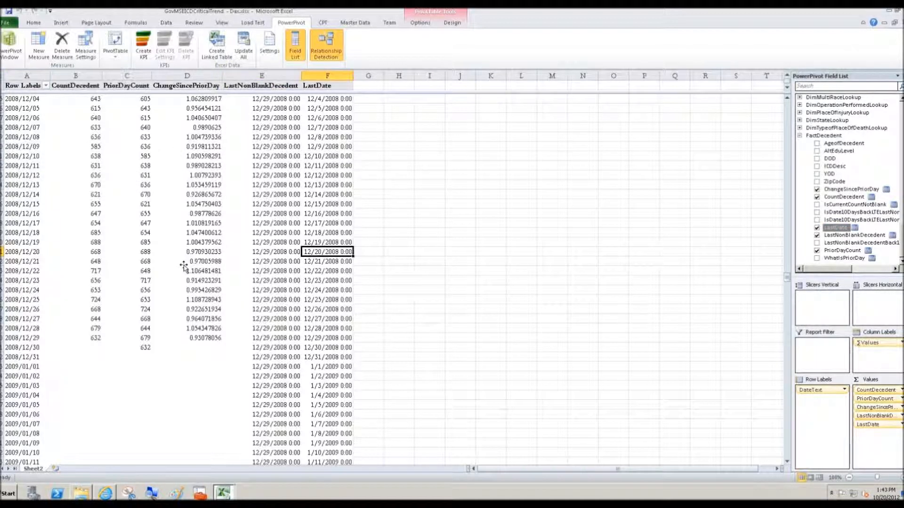
left_click(24, 253)
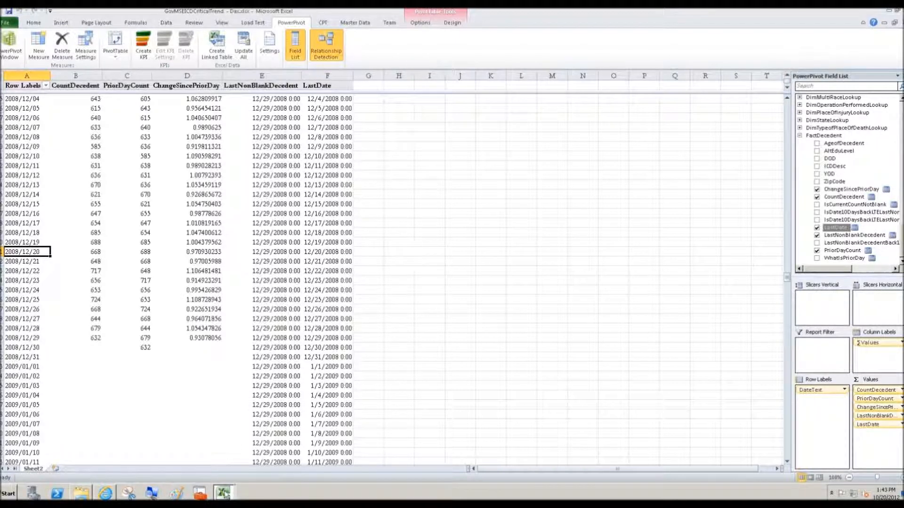
In the PowerPivot window, examine the LastNonBlankDecedentBack10Days formula: its ALL(FactDecedent) filter, DATEADD with its -10 DAY arguments, and CALCULATE.
mouse_move(224, 494)
left_click(222, 474)
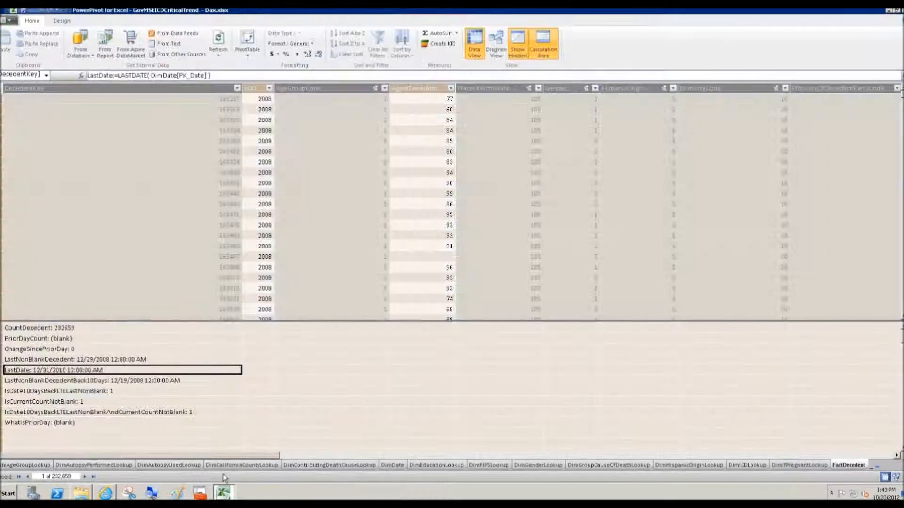
left_click(139, 382)
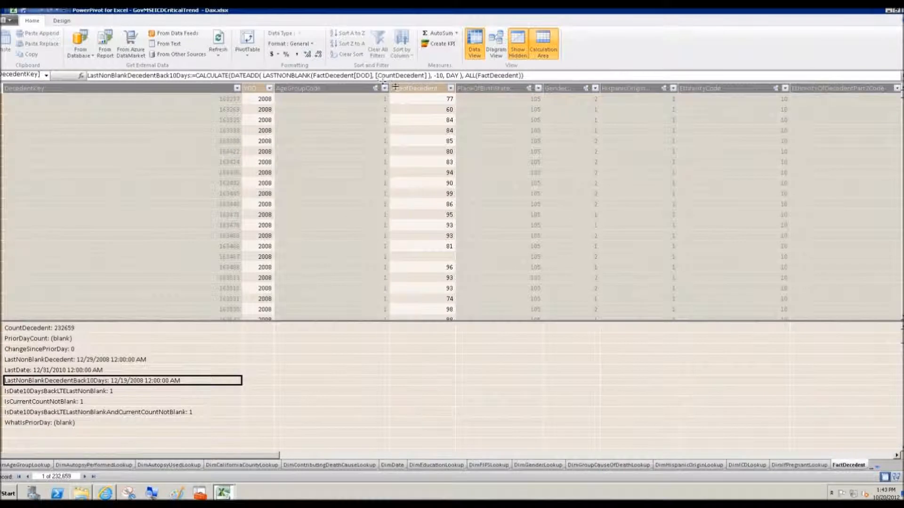
left_click_drag(465, 77, 521, 76)
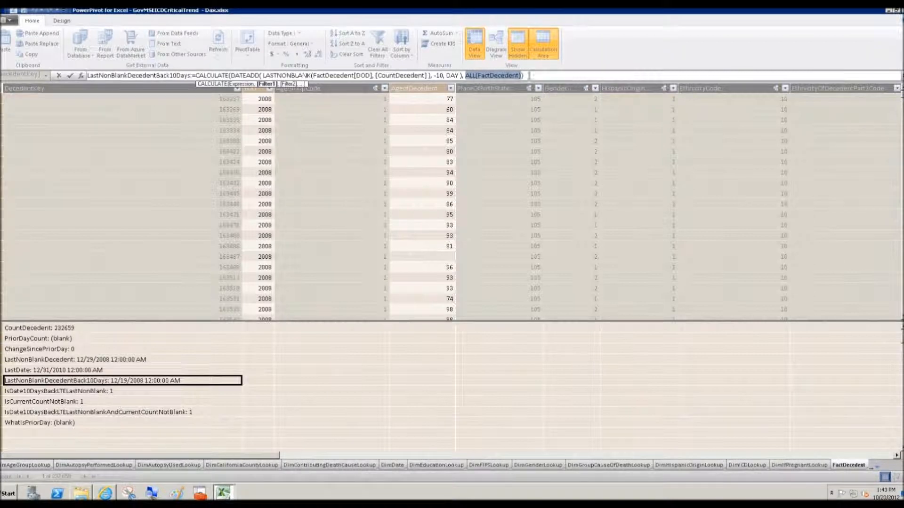
left_click(530, 76)
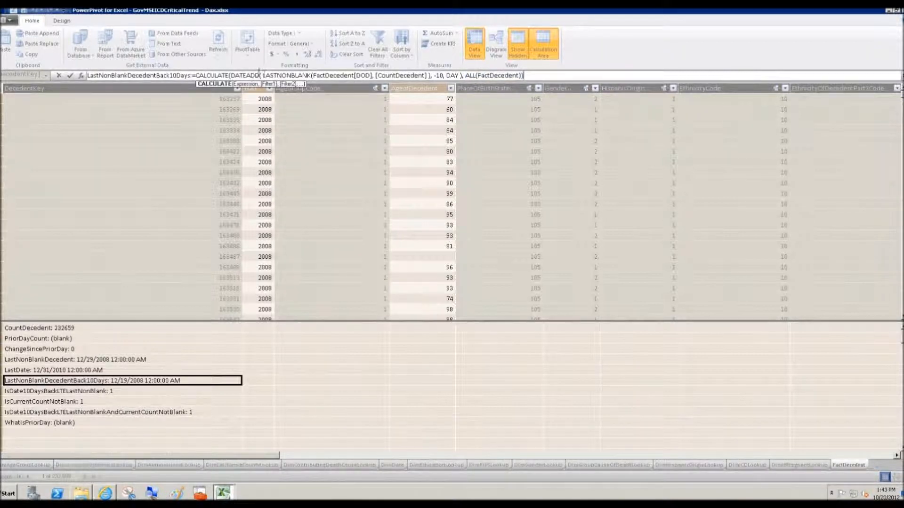
left_click_drag(259, 76, 230, 75)
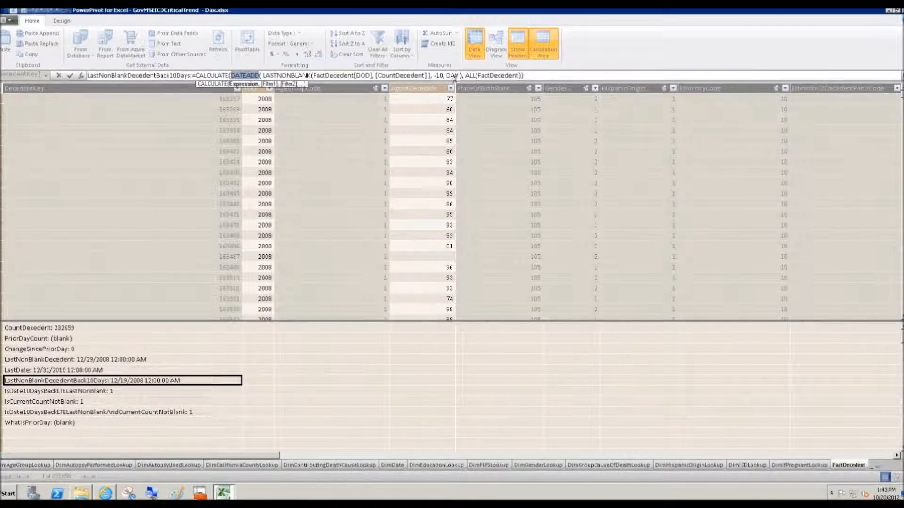
left_click_drag(458, 75, 314, 75)
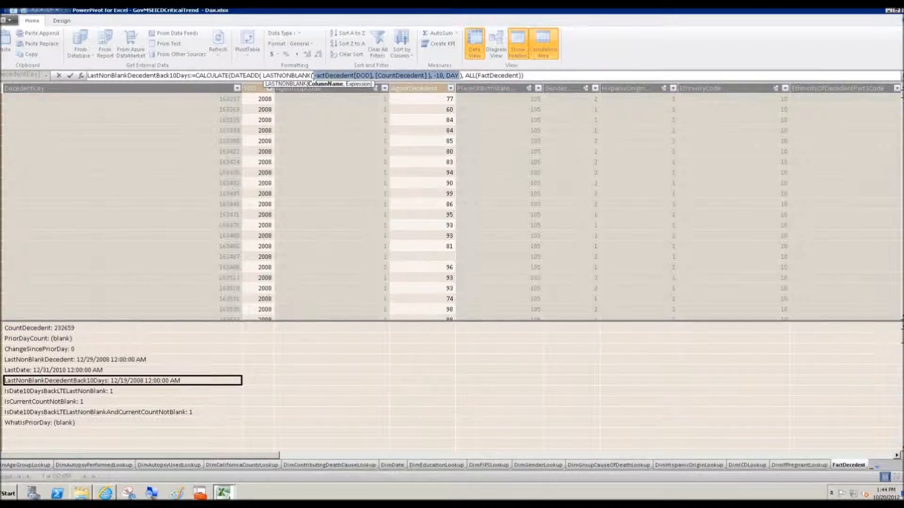
left_click(541, 76)
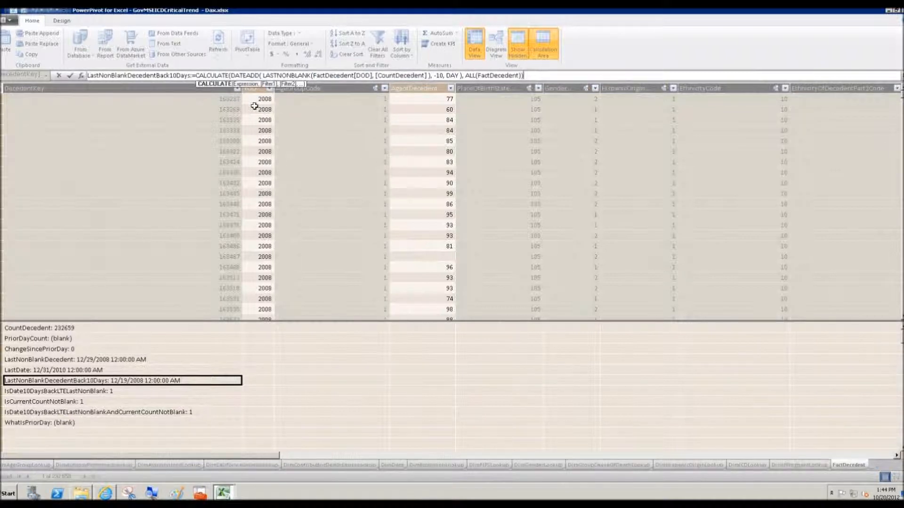
double_click(213, 76)
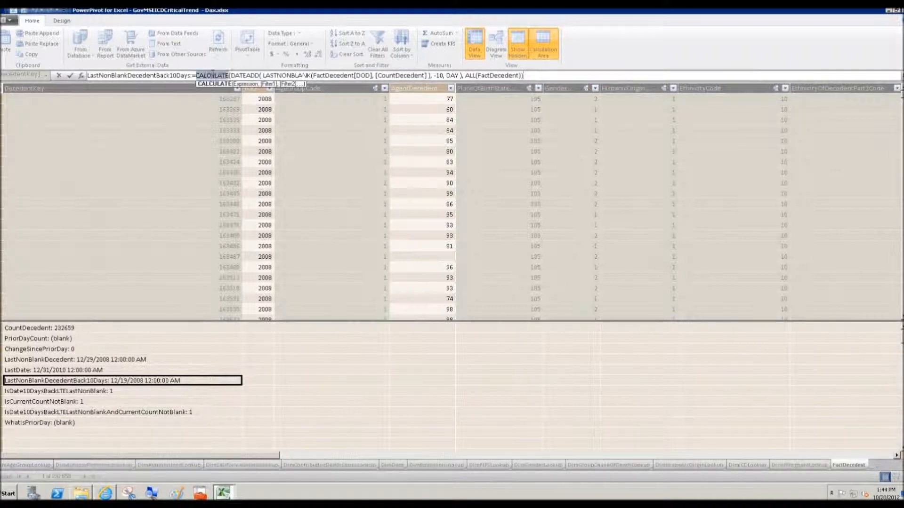
left_click(258, 151)
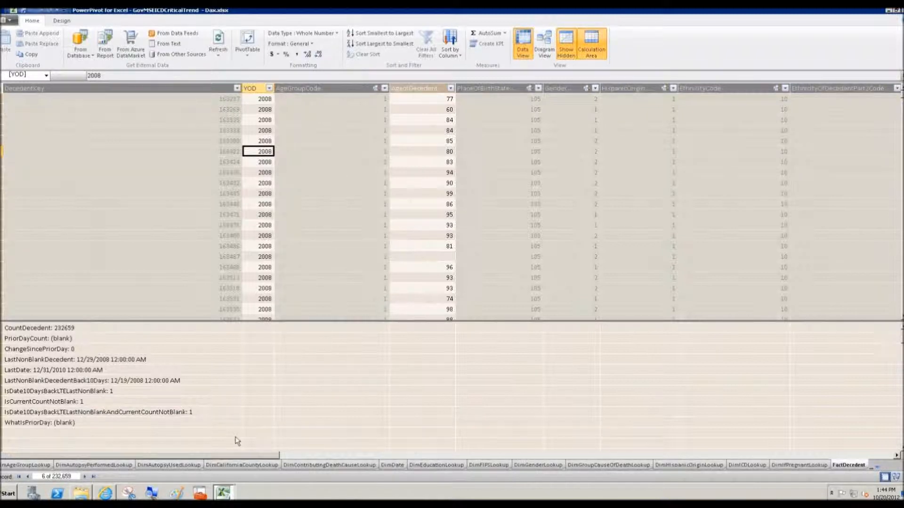
Return to the Excel PivotTable, widen the PowerPivot Field List, and add the LastNonBlankDecedentBack10Days measure to the values.
left_click(224, 493)
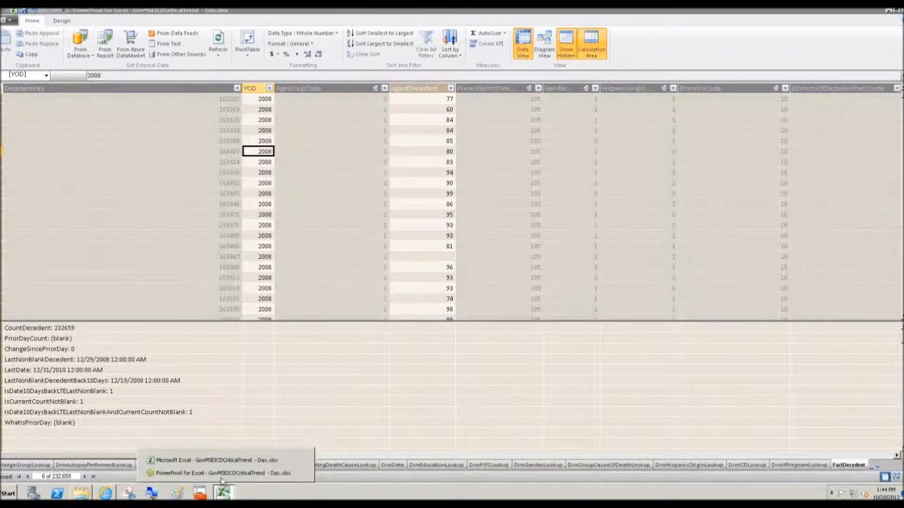
left_click(222, 464)
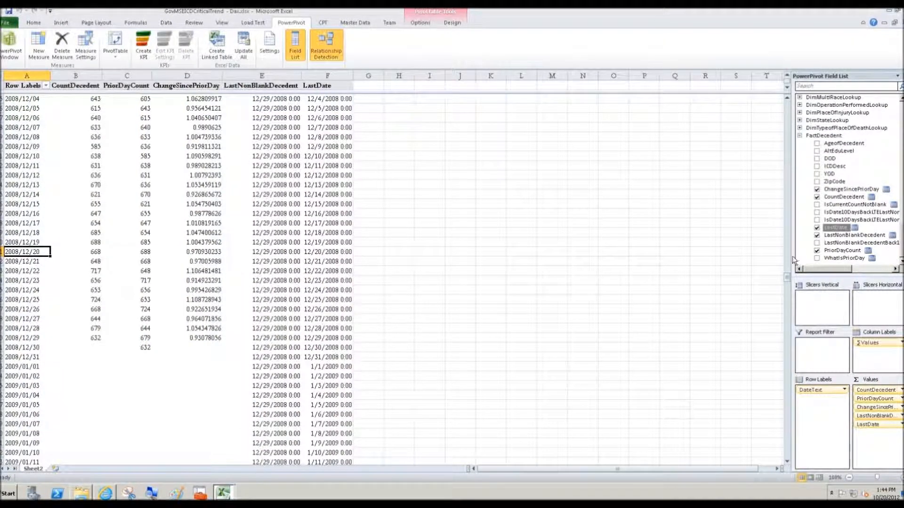
left_click_drag(792, 257, 738, 257)
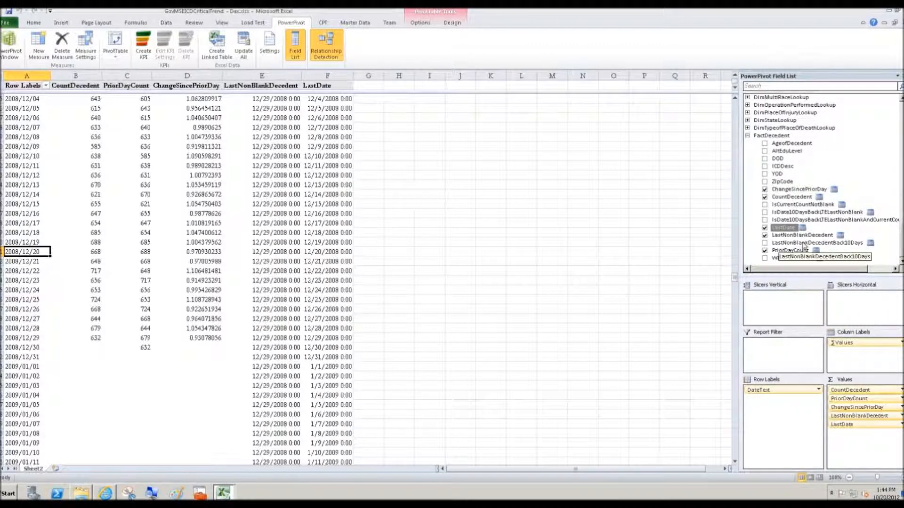
left_click(765, 243)
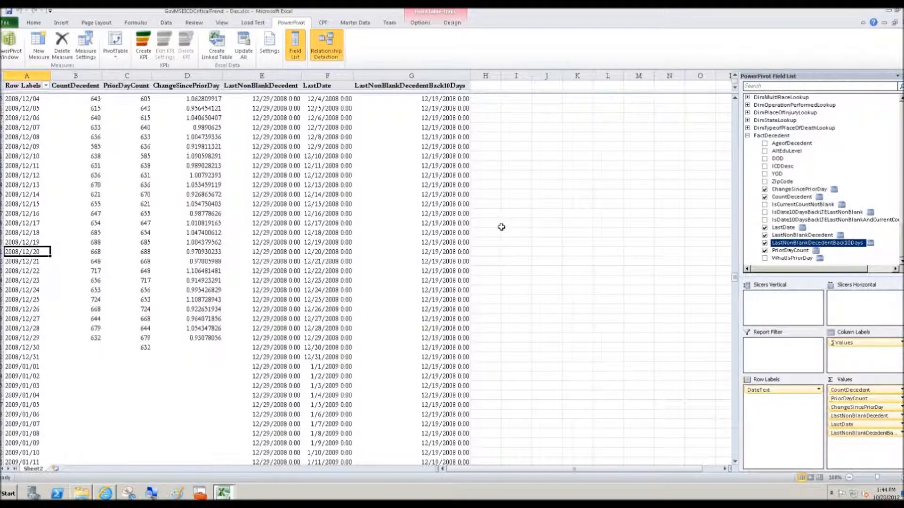
Compare the LastNonBlankDecedentBack10Days column with the LastNonBlankDecedent column across the December 2008 rows.
mouse_move(432, 206)
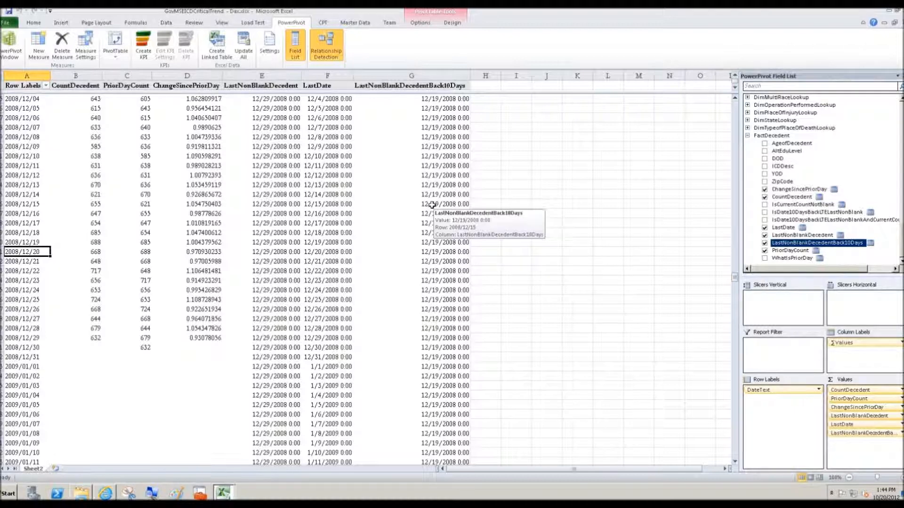
left_click_drag(434, 320, 436, 127)
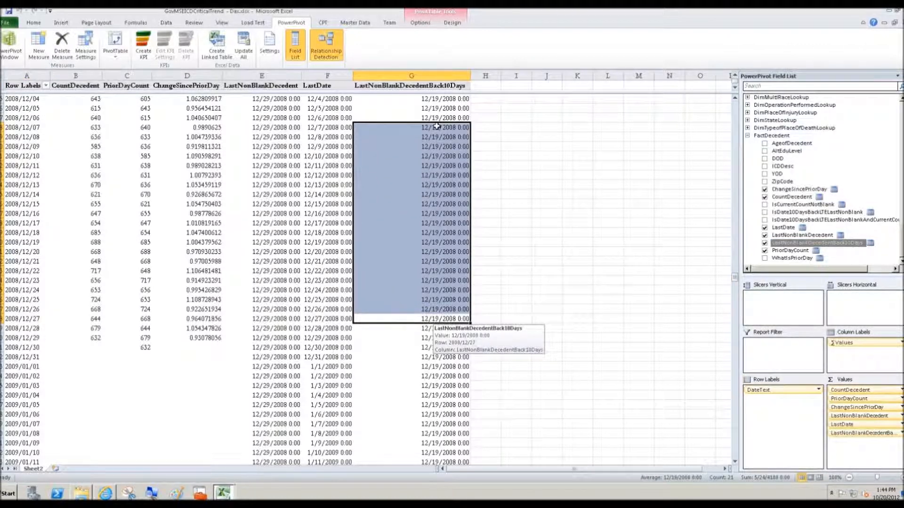
left_click_drag(273, 328, 265, 120)
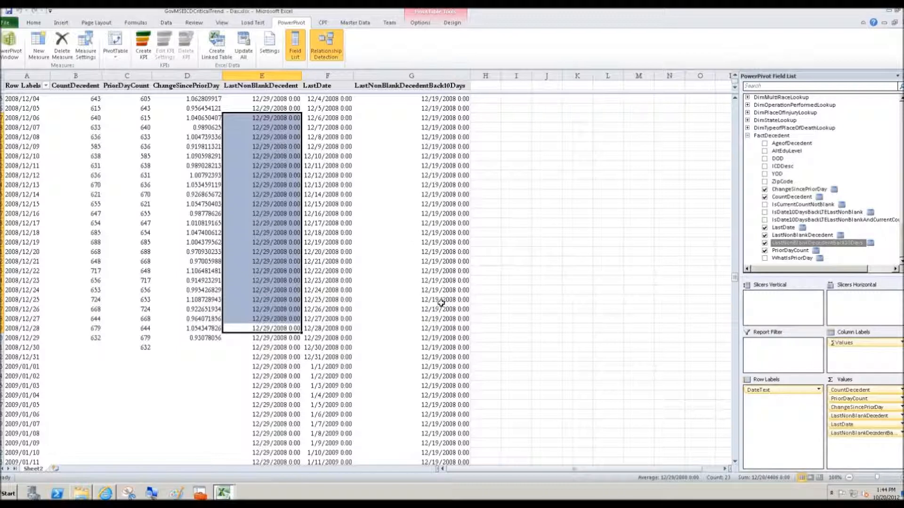
left_click_drag(441, 328, 438, 127)
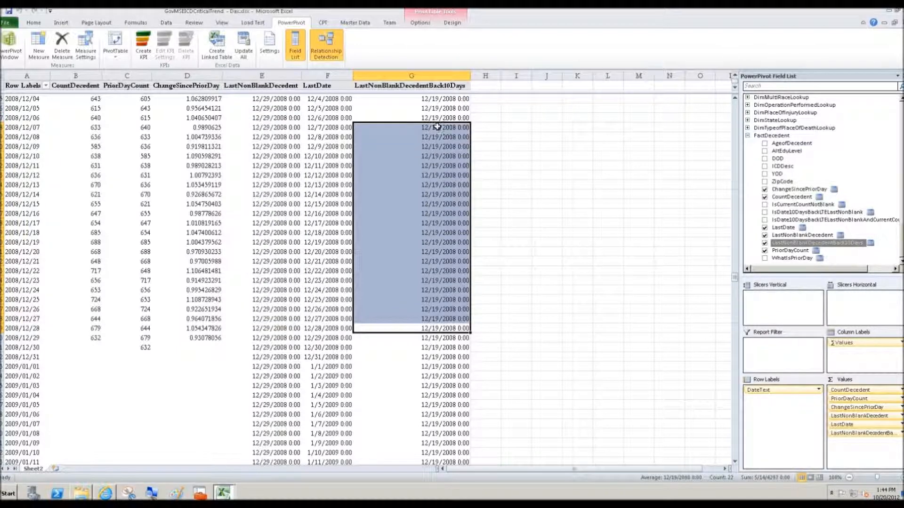
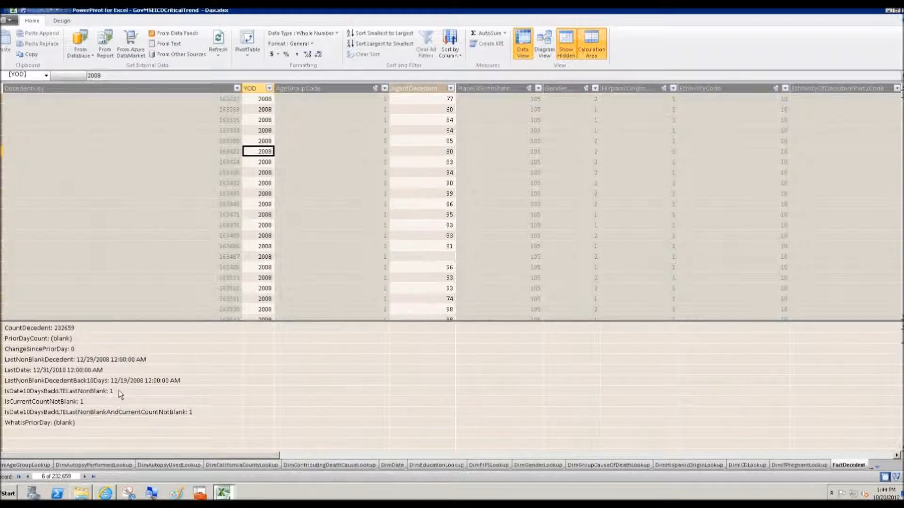
Inspect the IsDate10DaysBackLTELastNonBlank formula in the PowerPivot window, and add that measure to the Excel PivotTable's values.
left_click(116, 391)
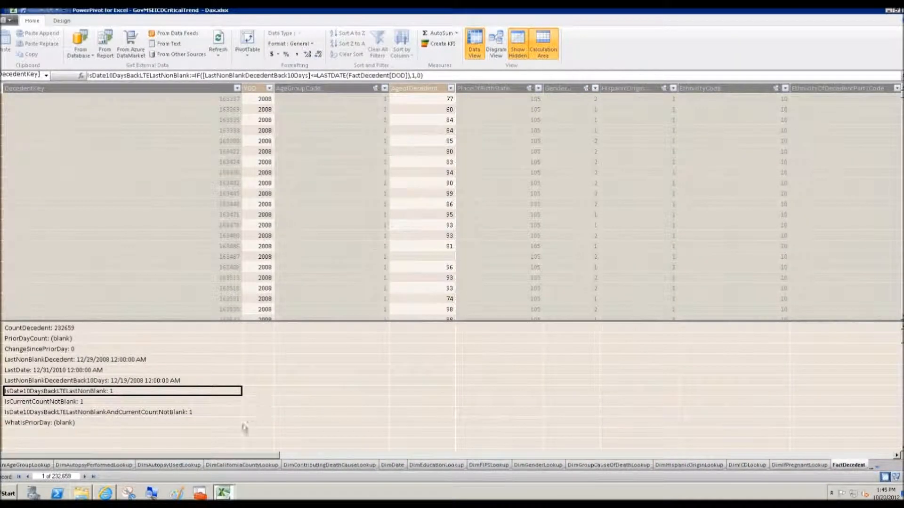
left_click(224, 495)
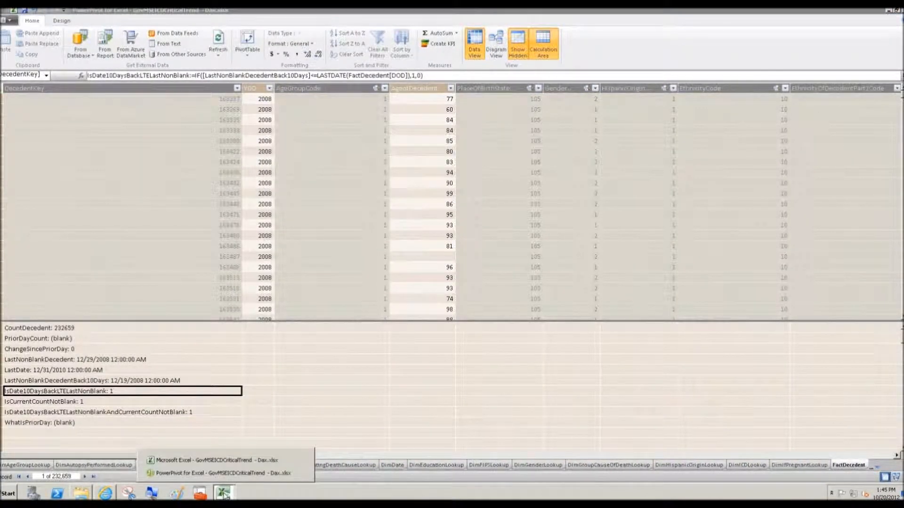
left_click(214, 461)
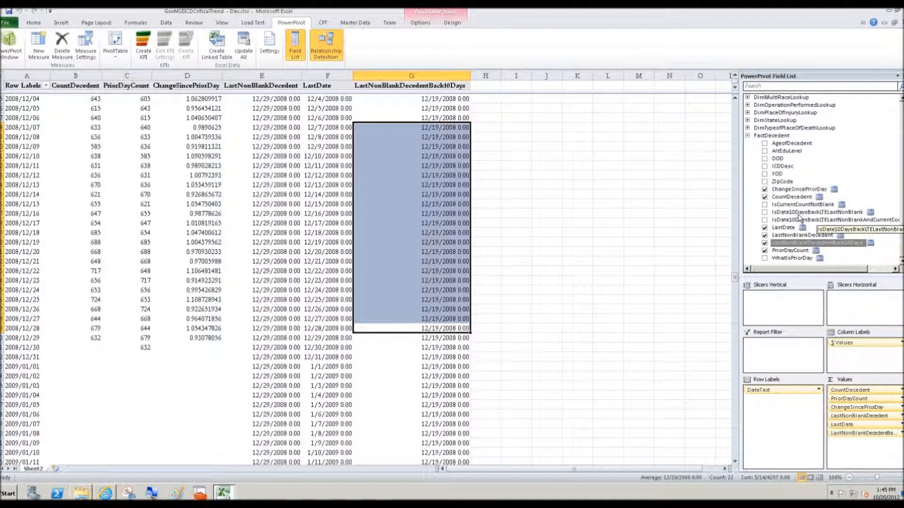
left_click(765, 213)
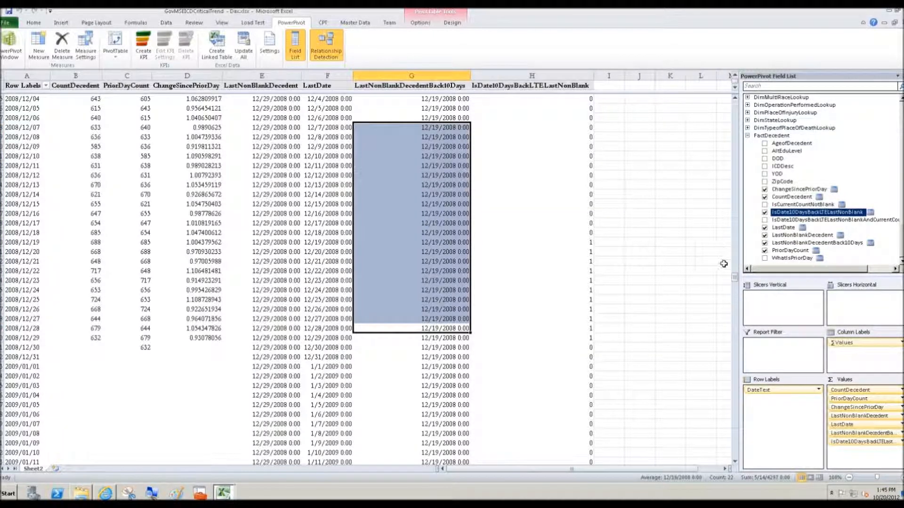
Compare LastDate with LastNonBlankDecedentBack10Days and the IsDate10DaysBackLTELastNonBlank flag in the 2008/11/06 and 2008/11/22 rows.
left_click_drag(736, 278, 735, 266)
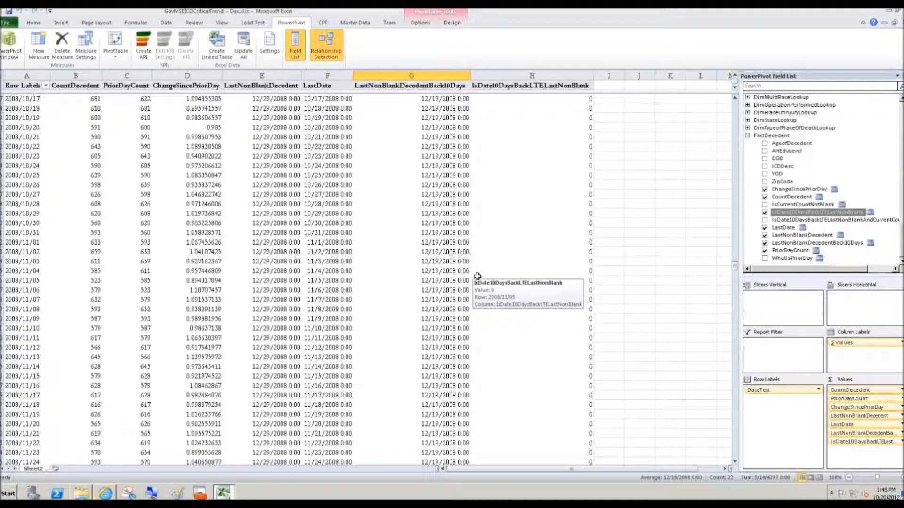
left_click(483, 290)
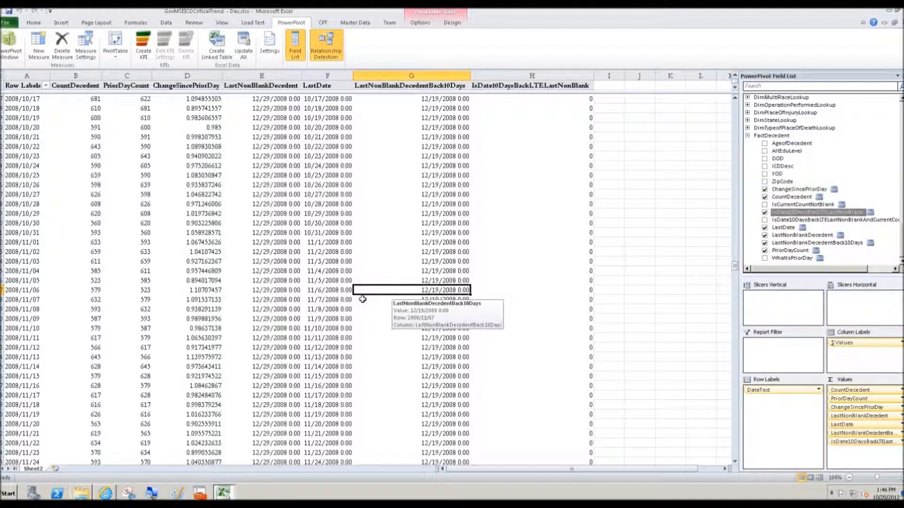
left_click(332, 290)
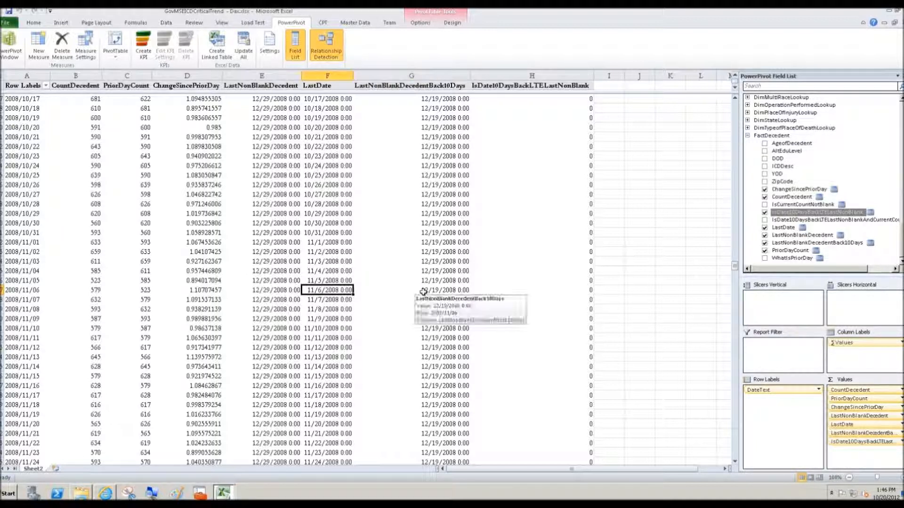
left_click(578, 290)
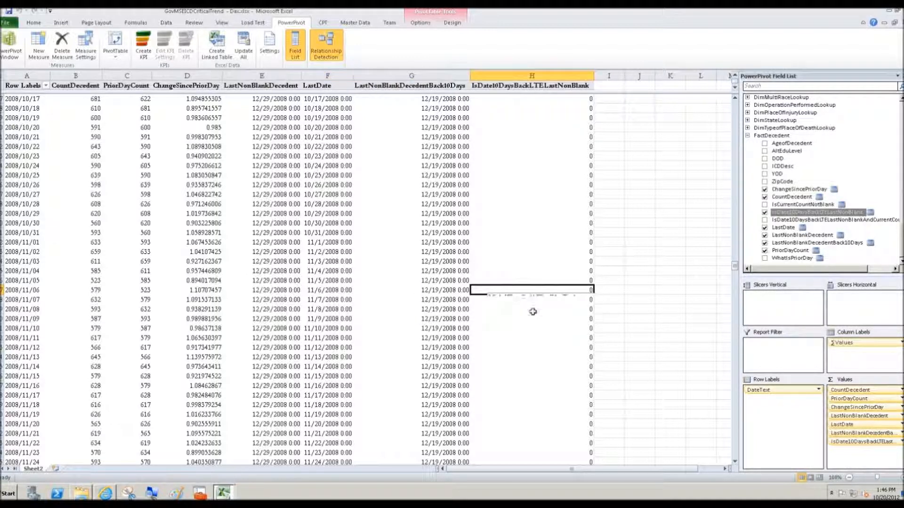
left_click(436, 443)
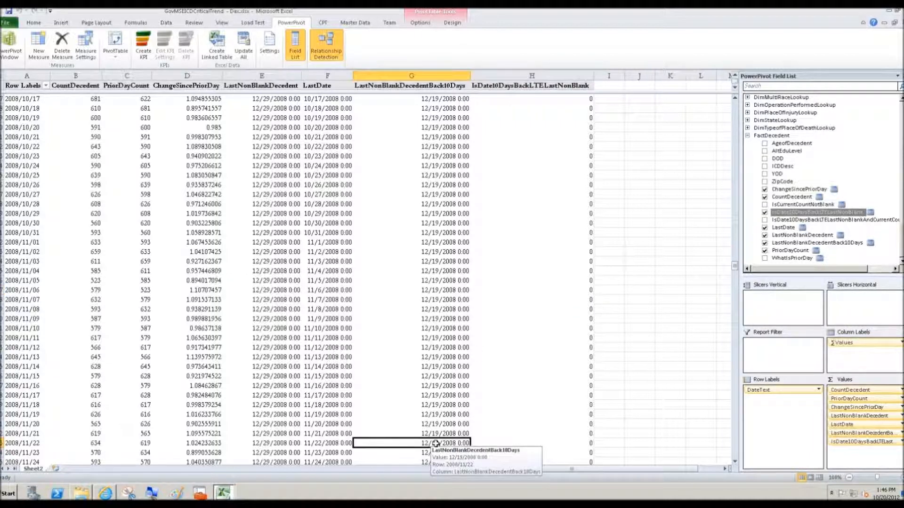
left_click(328, 443)
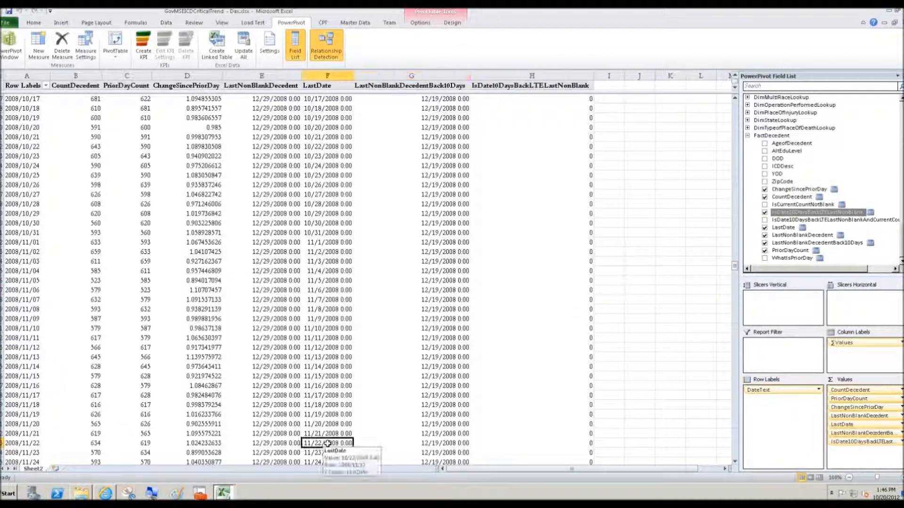
left_click(582, 445)
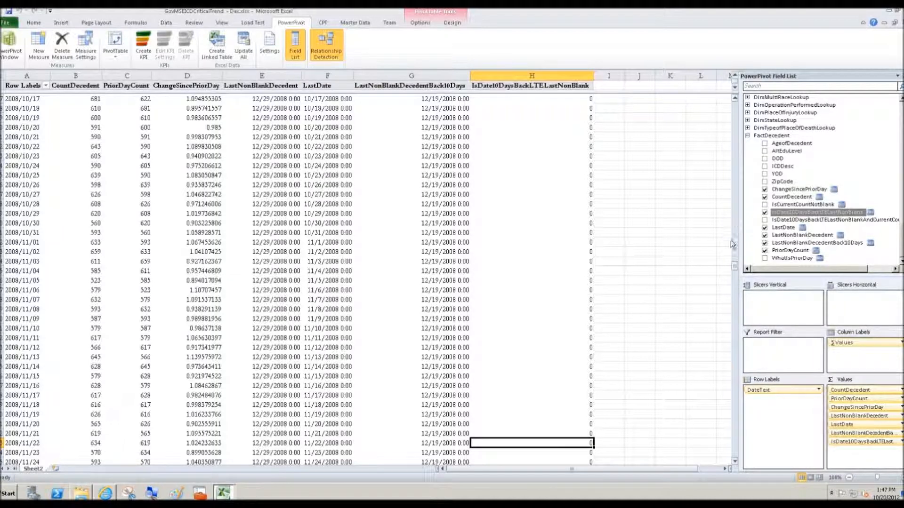
Check LastNonBlankDecedentBack10Days, LastDate and the IsDate10DaysBackLTELastNonBlank flag in the 2008/12/19 and 2008/12/27 rows.
left_click_drag(736, 269, 735, 278)
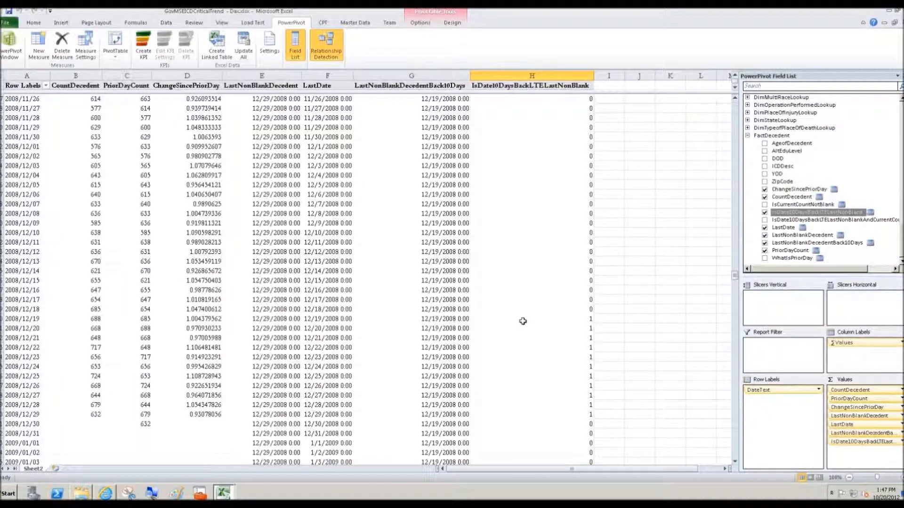
left_click(439, 321)
left_click(335, 323)
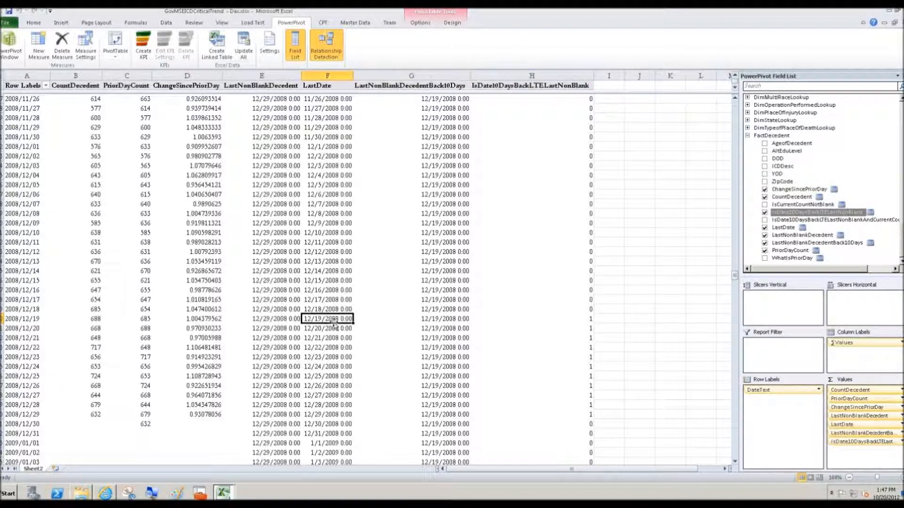
left_click(579, 321)
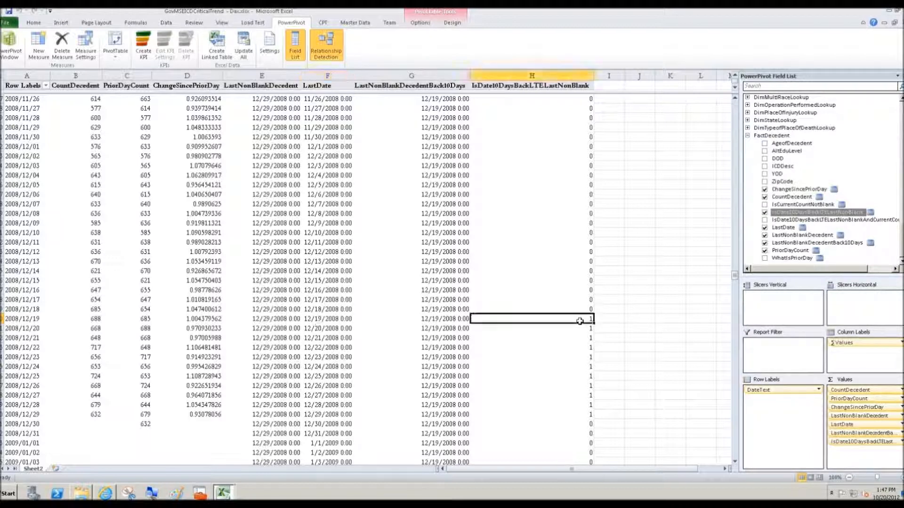
left_click(438, 397)
left_click(334, 396)
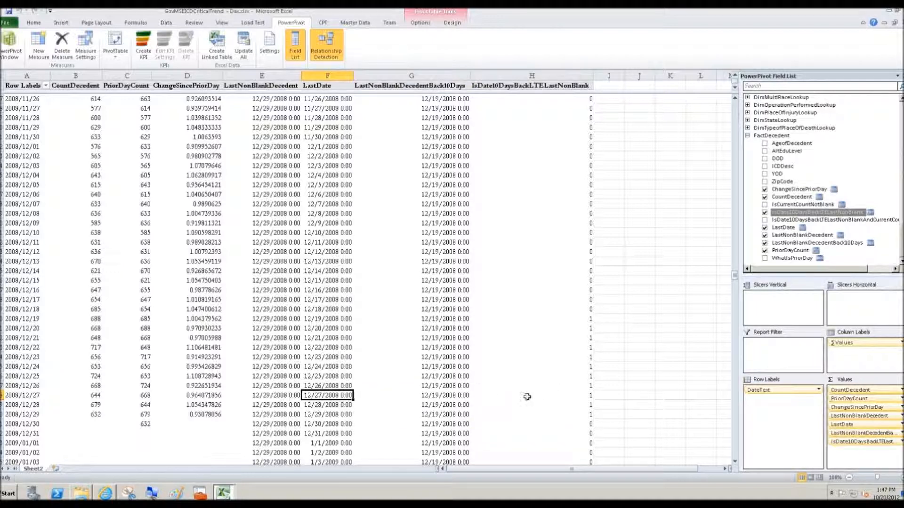
left_click(568, 394)
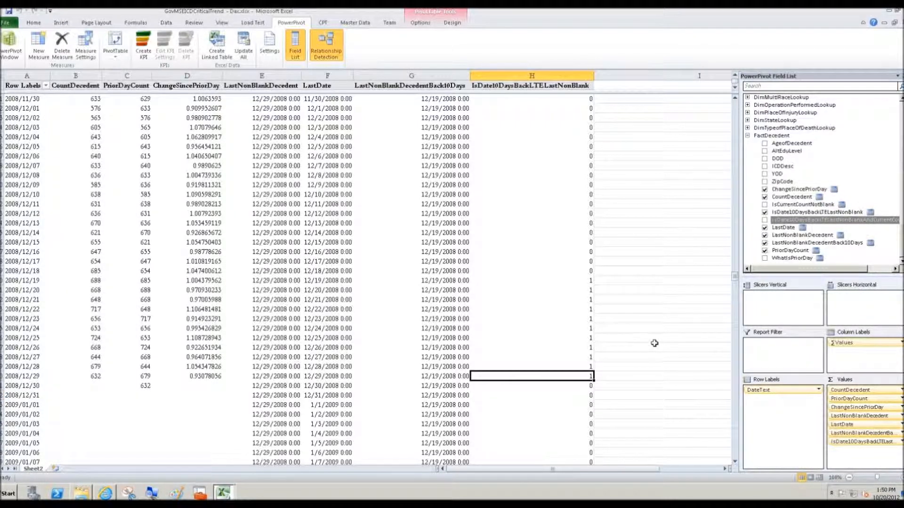
Highlight the IsDate10DaysBackLTELastNonBlank flags and the full rows from 2008/12/19 to 2008/12/29 for review.
left_click(575, 279)
left_click_drag(574, 279, 572, 374)
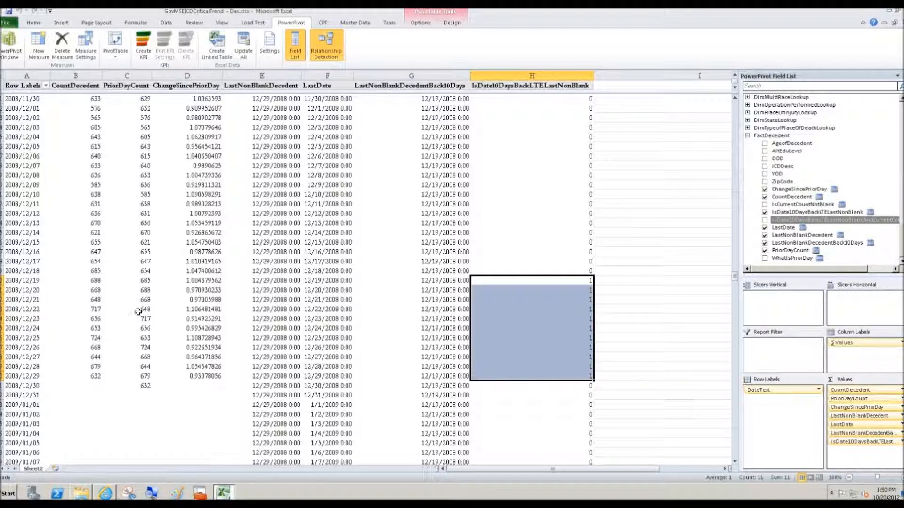
left_click_drag(2, 280, 2, 376)
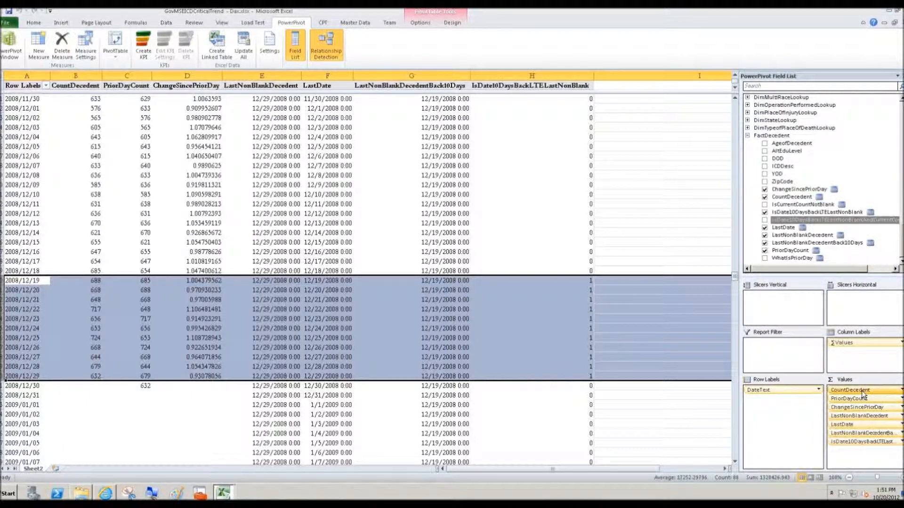
Reduce the PivotTable values to CountDecedent and ChangeSincePriorDay, and move DateText from the row labels to the column labels.
left_click_drag(862, 393, 851, 262)
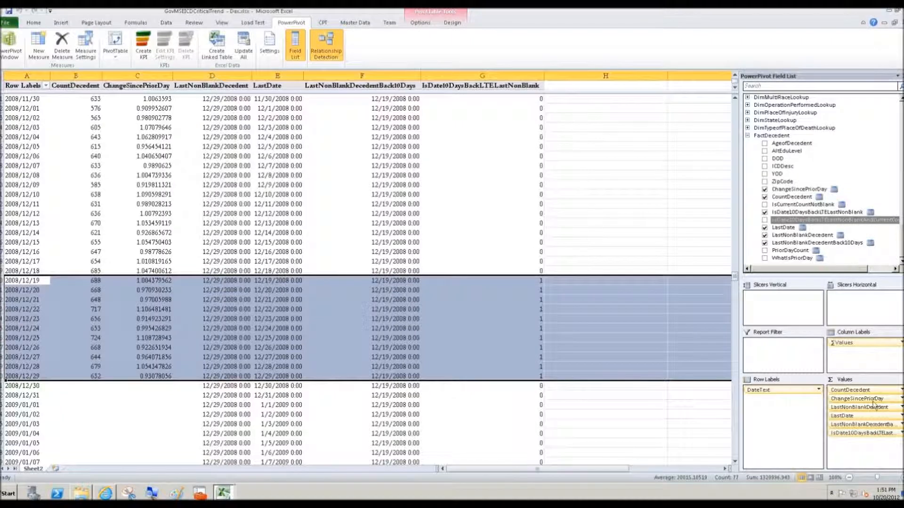
left_click_drag(858, 407, 847, 233)
left_click_drag(855, 407, 856, 259)
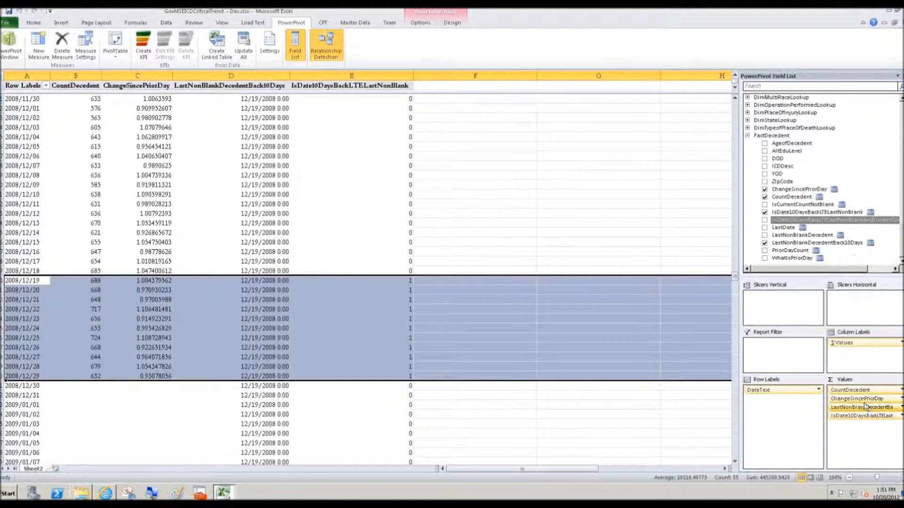
left_click_drag(856, 408, 845, 259)
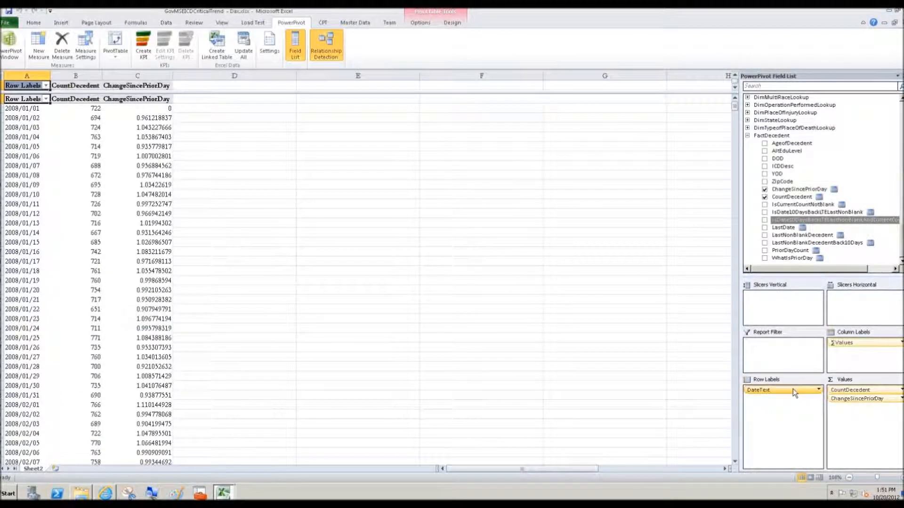
left_click_drag(843, 346, 843, 342)
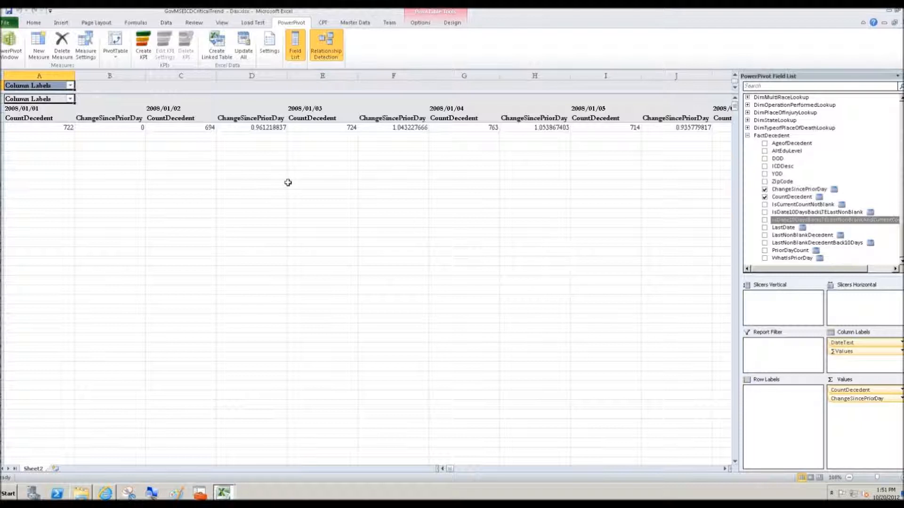
Apply an equals value filter to DateText on the IsDate10DaysBackLTELastNonBlank measure to keep only the flagged dates.
left_click(71, 99)
mouse_move(79, 164)
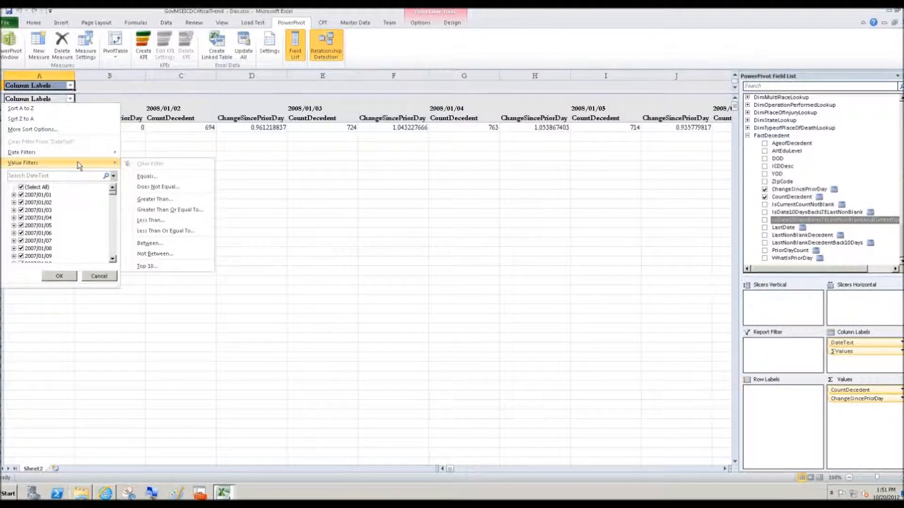
left_click(154, 176)
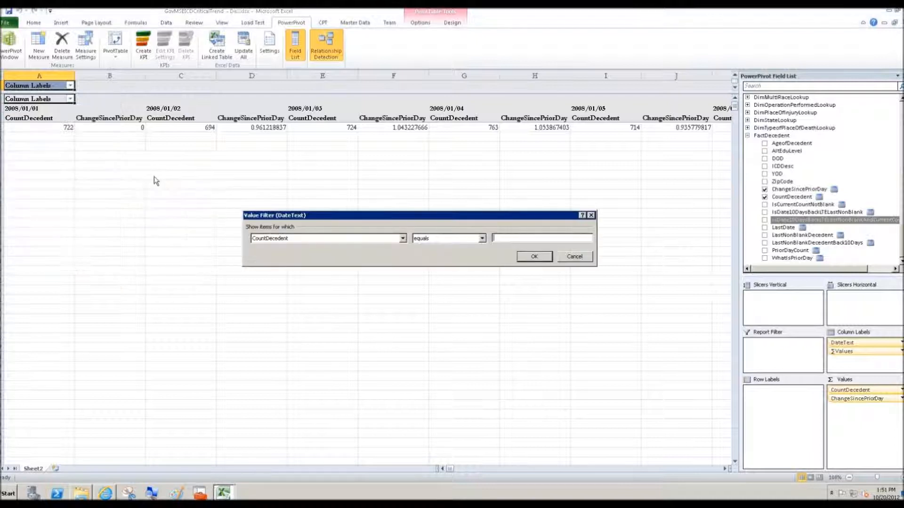
left_click(403, 238)
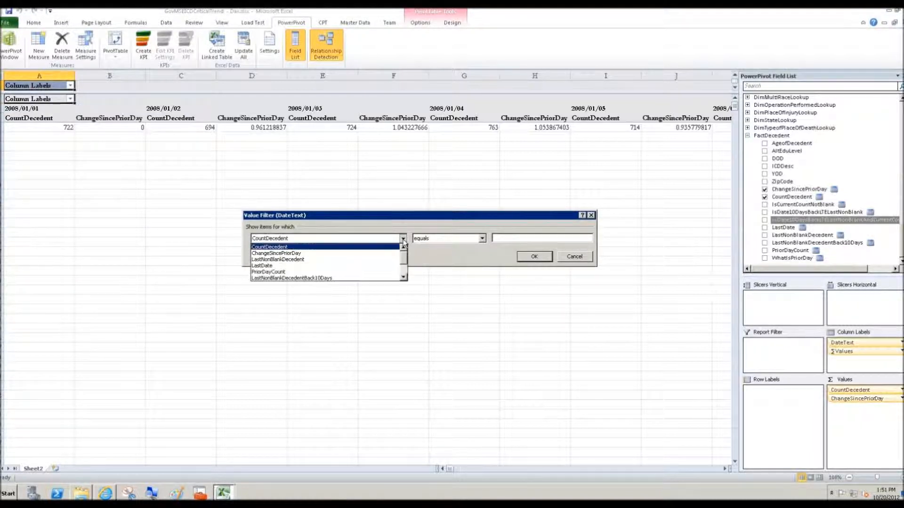
left_click_drag(405, 260, 405, 267)
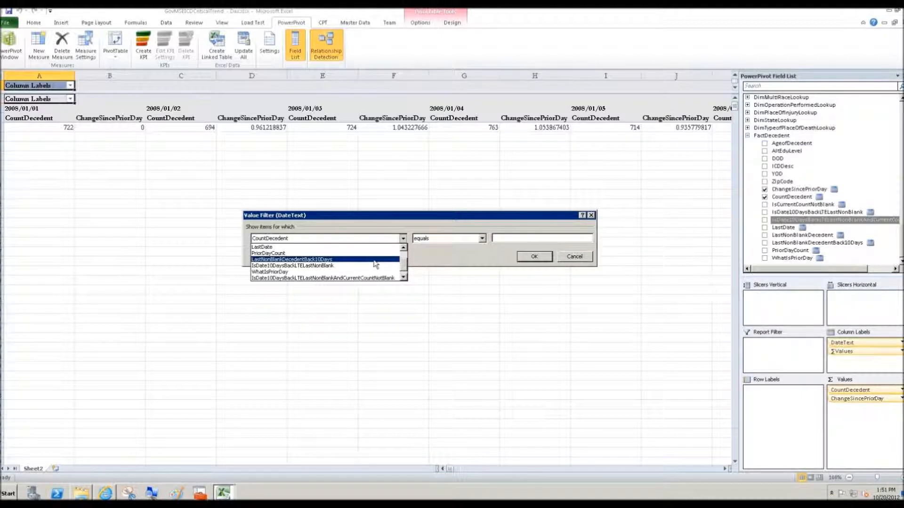
left_click(310, 267)
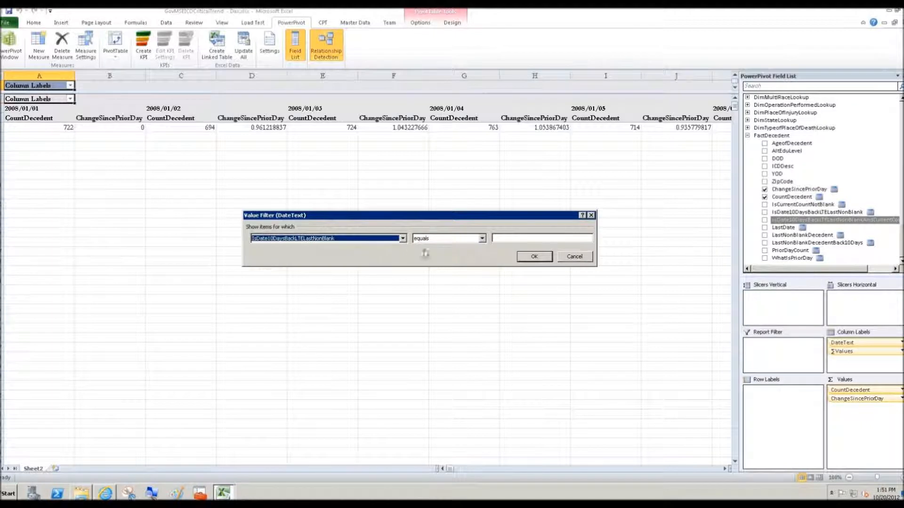
left_click(504, 238)
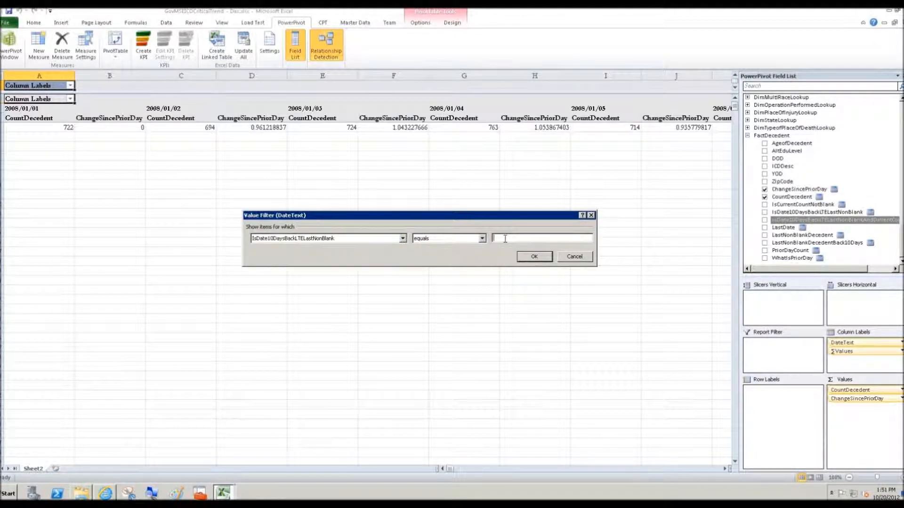
left_click(530, 260)
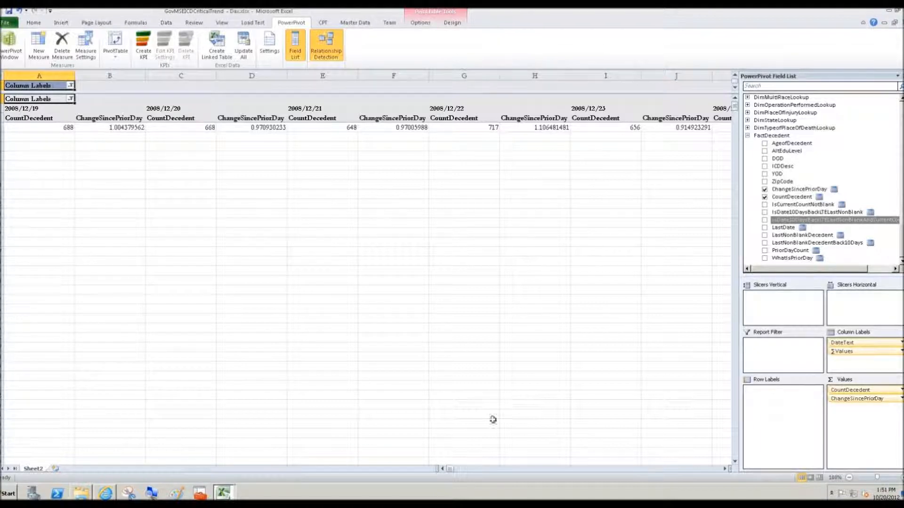
Narrow columns A through X uniformly so all the filtered dates and the totals fit compactly across the sheet.
mouse_move(452, 470)
left_mouse_down()
mouse_move(476, 470)
mouse_move(459, 467)
left_mouse_up()
left_click_drag(473, 75, 642, 75)
left_click_drag(643, 162, 577, 160)
left_click_drag(499, 76, 459, 76)
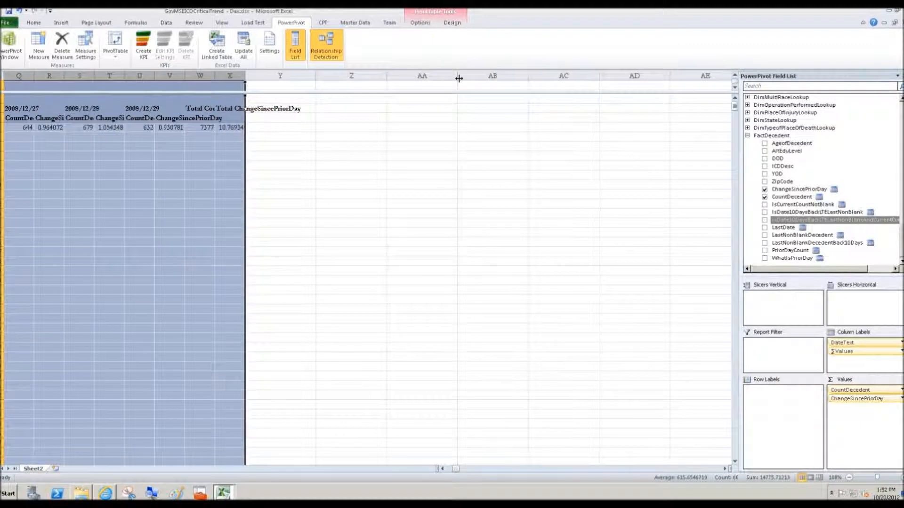
left_click_drag(455, 469, 448, 468)
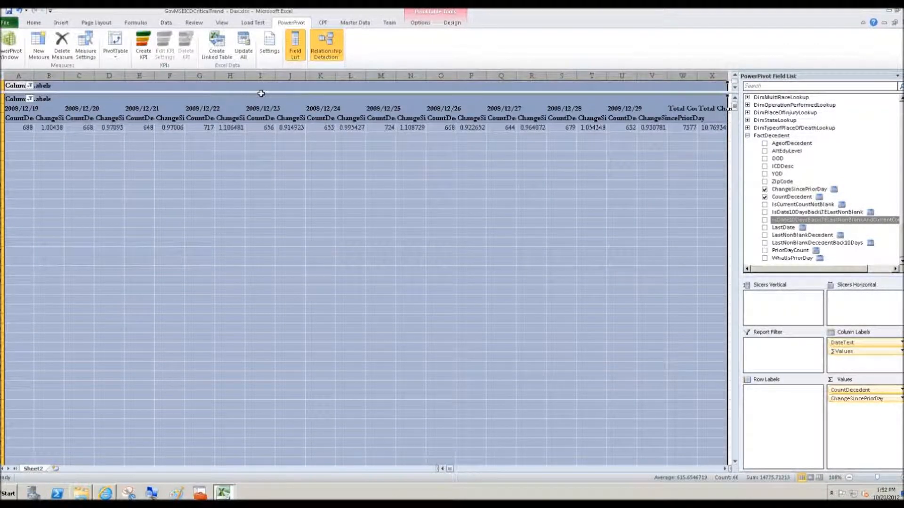
left_click_drag(245, 76, 217, 77)
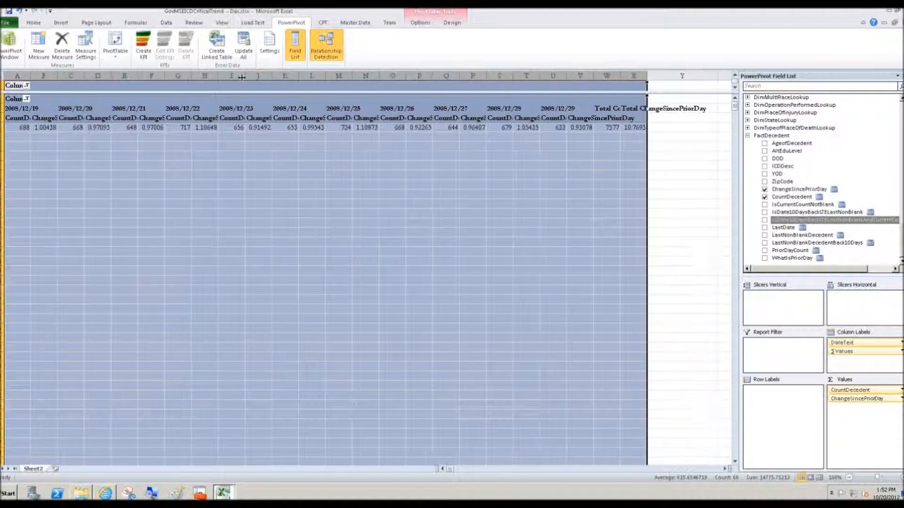
left_click_drag(218, 76, 214, 77)
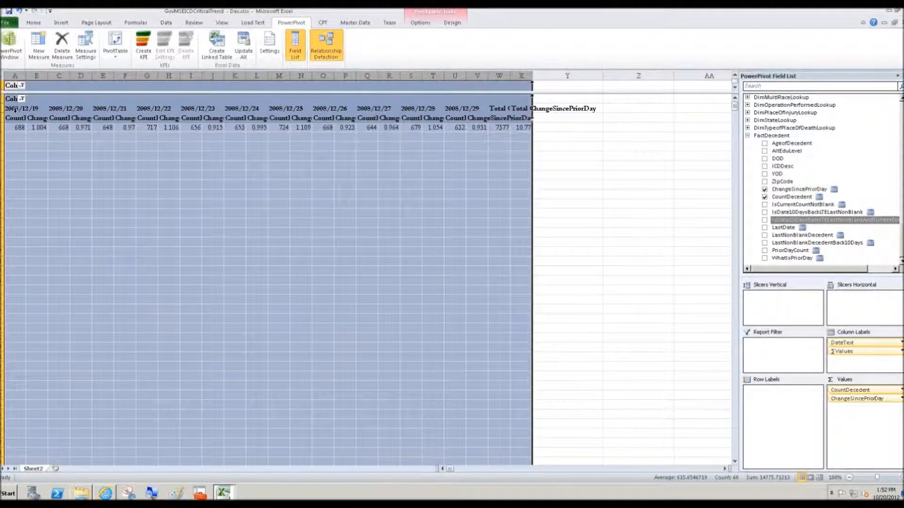
Increase the heights of the measure-name header row and the date header row above it.
left_click(2, 121)
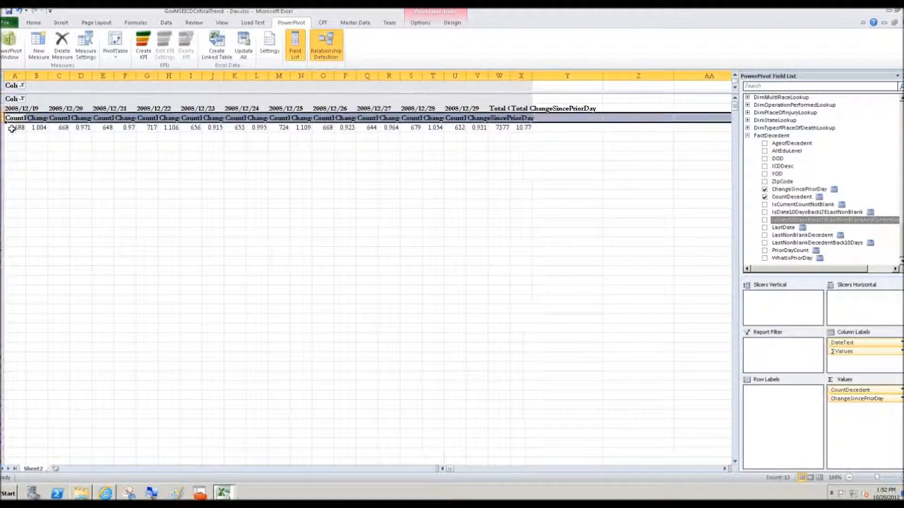
left_click_drag(2, 122, 2, 161)
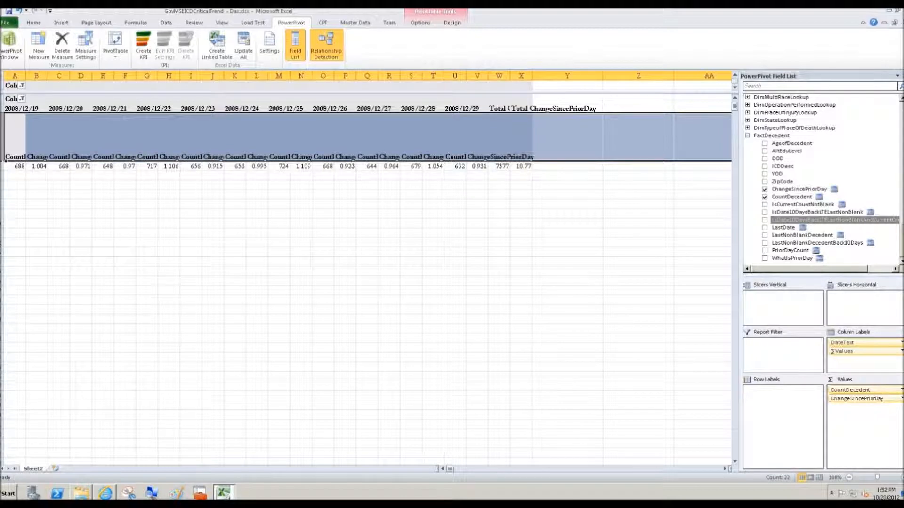
left_click_drag(2, 113, 2, 135)
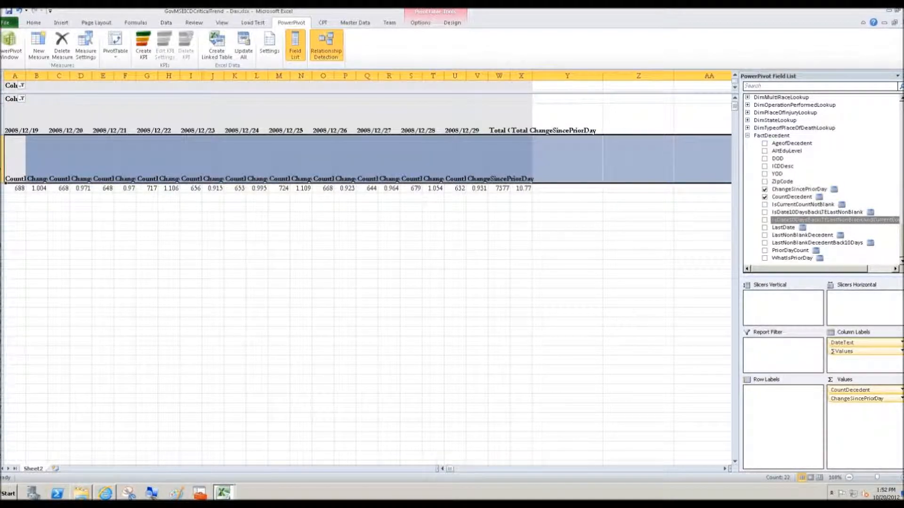
Rotate the measure-name header row's text to 90 degrees and increase the row height to fit the full names.
right_click(3, 164)
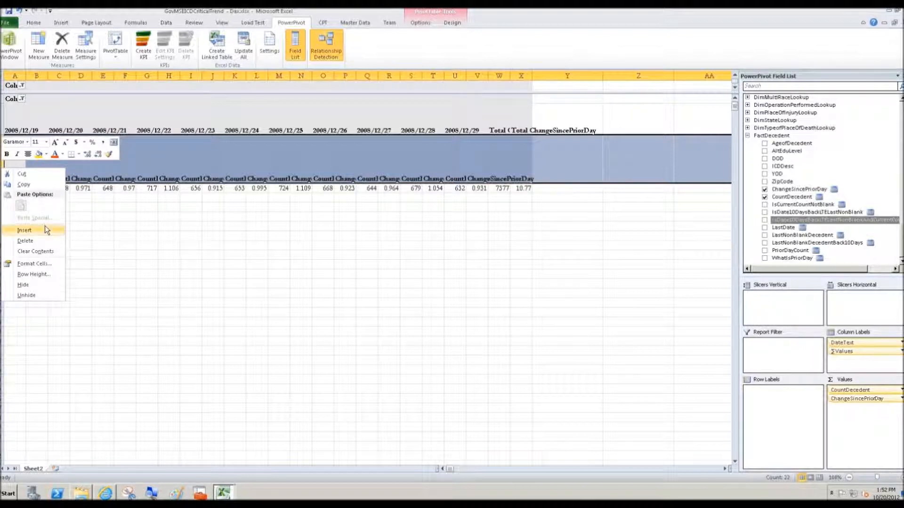
left_click(39, 265)
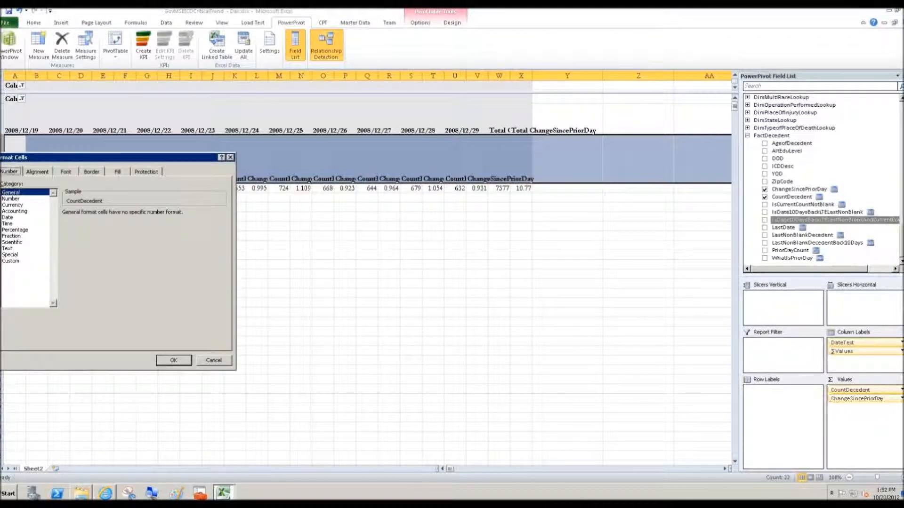
left_click(38, 172)
left_click_drag(216, 221, 192, 196)
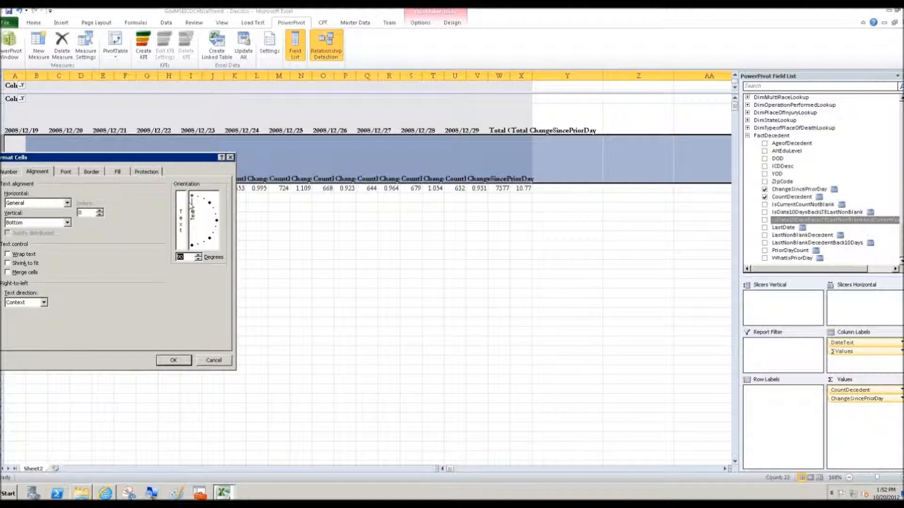
left_click(173, 361)
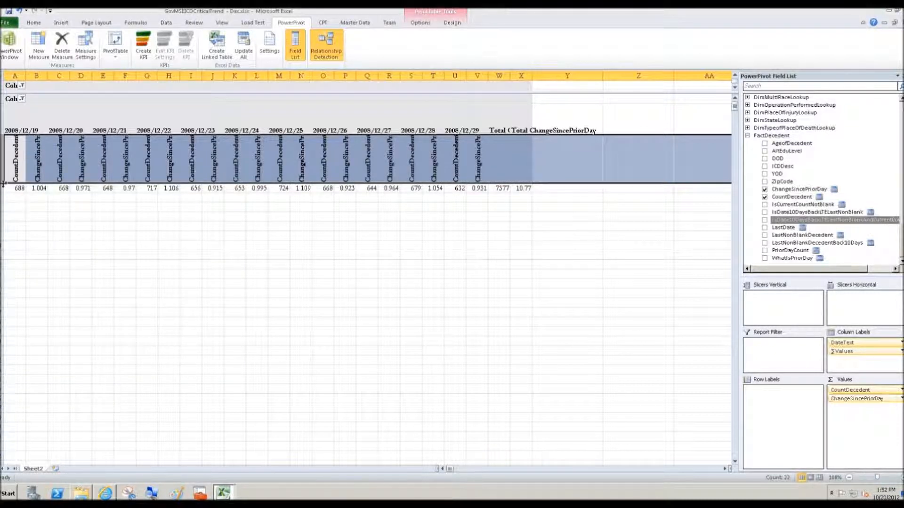
left_click_drag(4, 182, 4, 212)
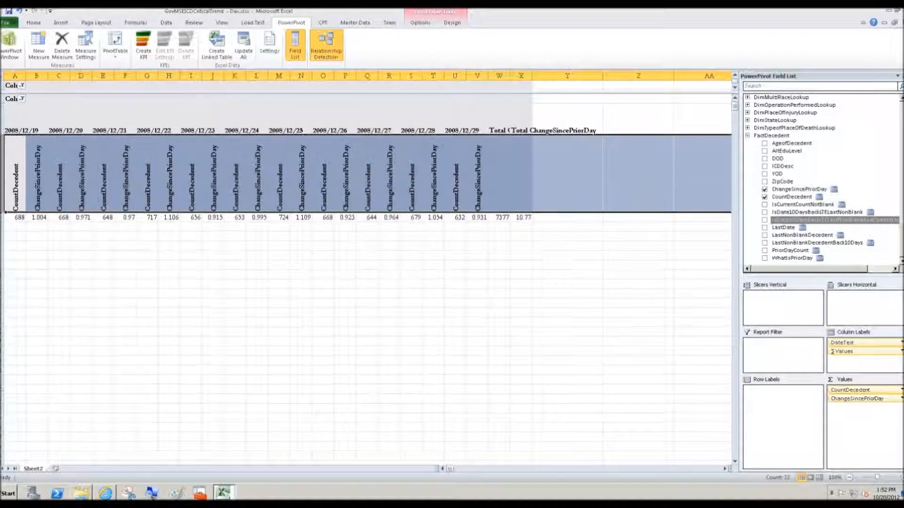
left_click(55, 253)
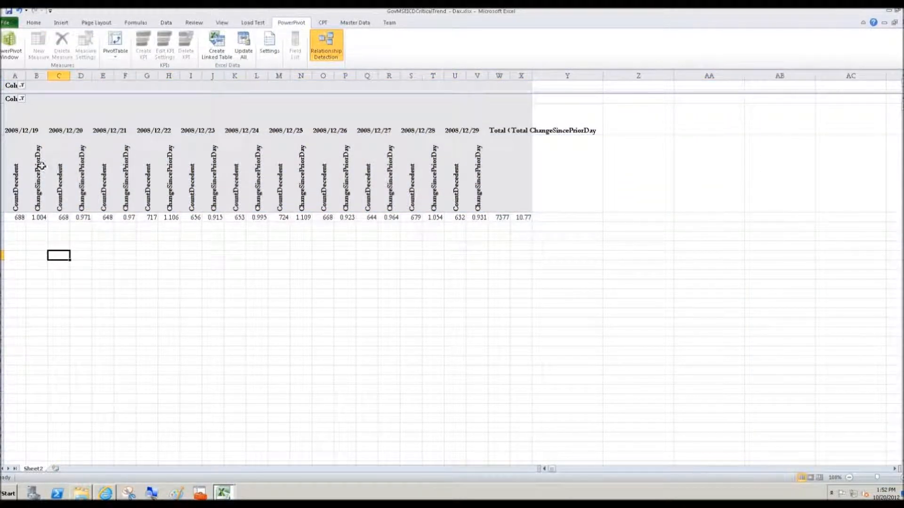
Collapse the FactDecedent and DimDate field groups and add ICD from DimICDLookup to the PivotTable's row labels.
left_click(23, 192)
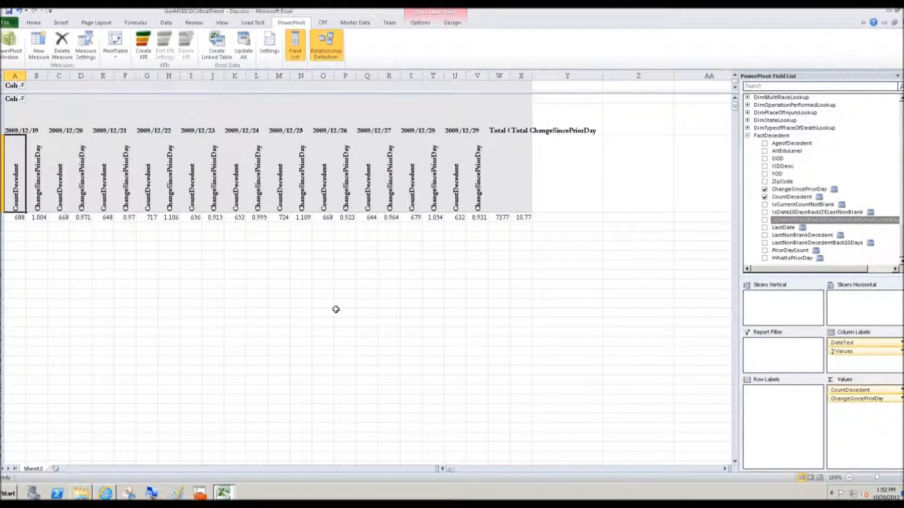
left_click(748, 135)
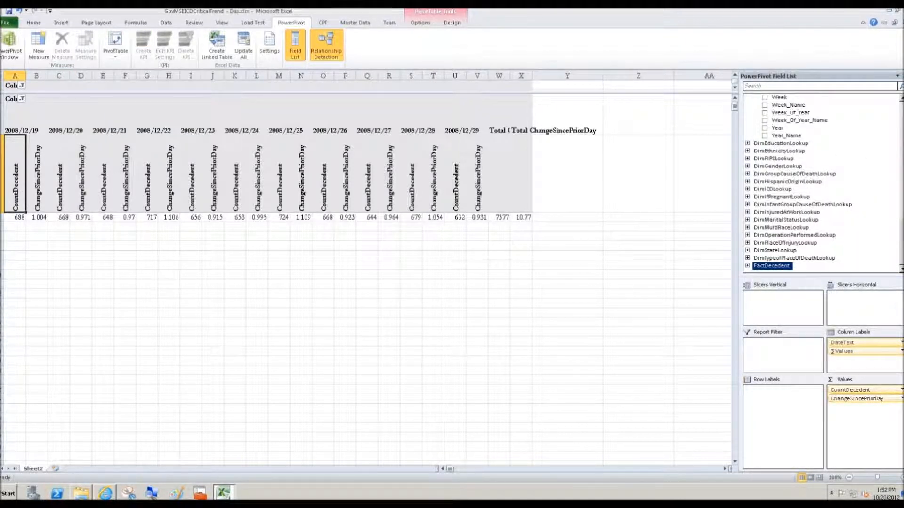
scroll(900, 118, "up", 10)
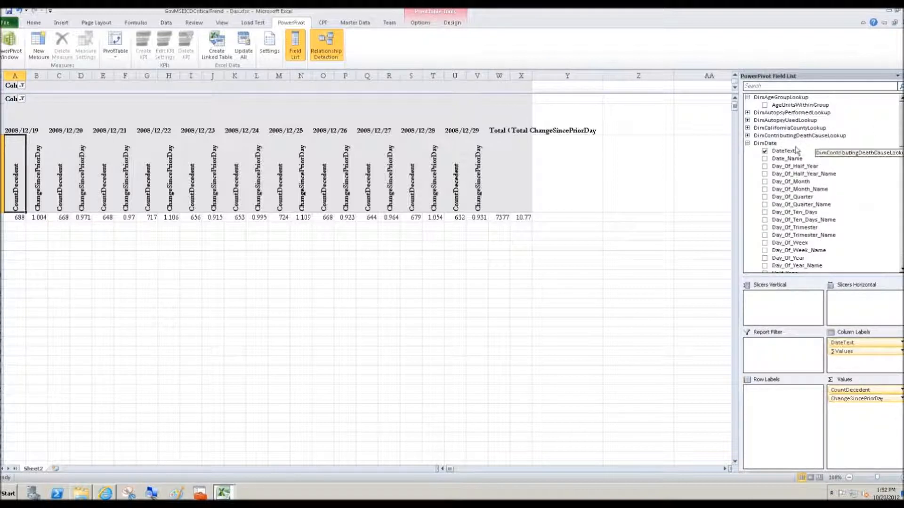
left_click(748, 143)
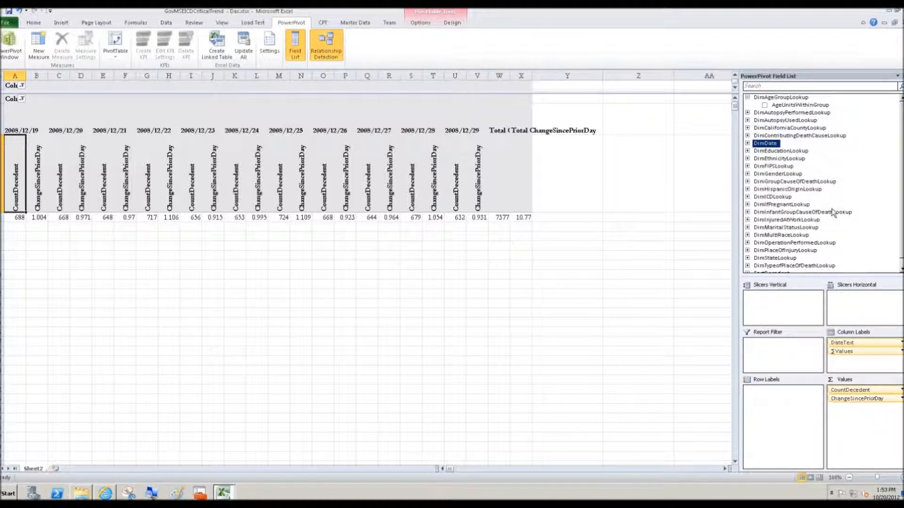
left_click(747, 197)
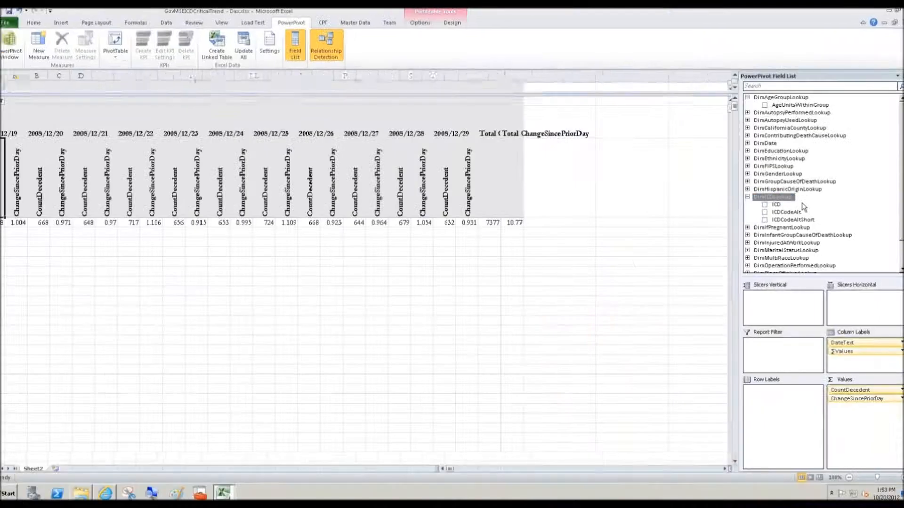
left_click(765, 205)
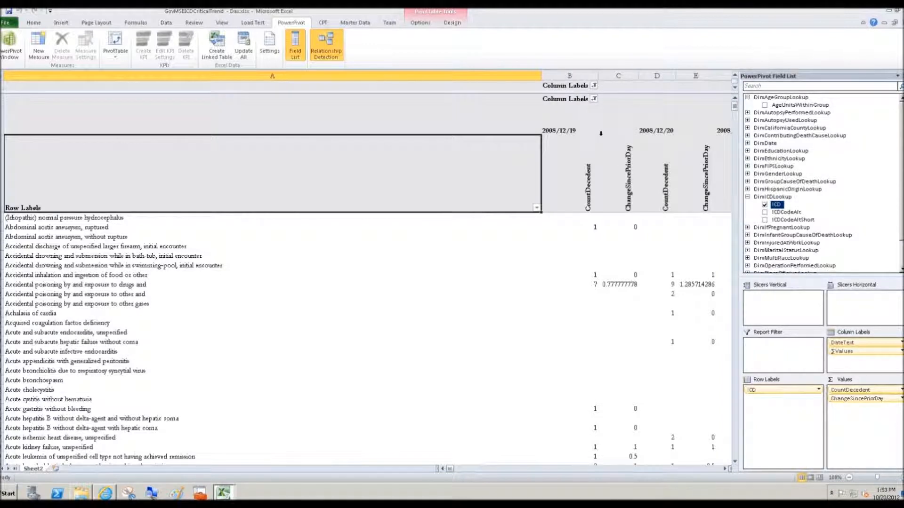
Narrow the ICD label column A and shrink columns B through Y uniformly so all dates and totals fit.
left_click_drag(541, 76, 624, 153)
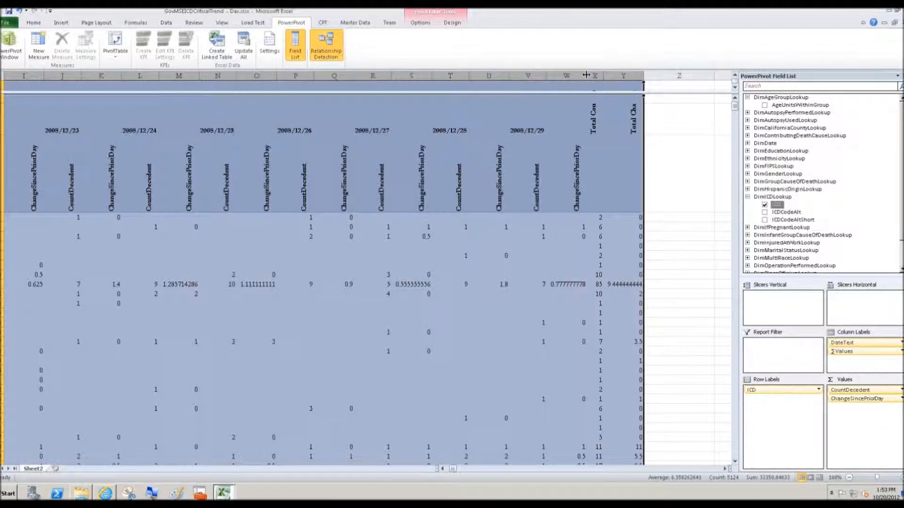
left_click_drag(553, 72, 531, 77)
left_click_drag(453, 470, 443, 470)
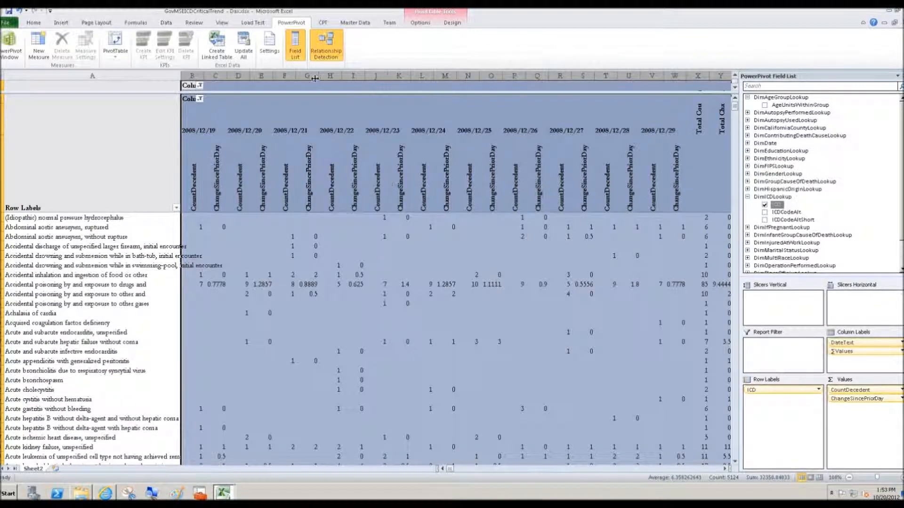
left_click_drag(315, 78, 314, 78)
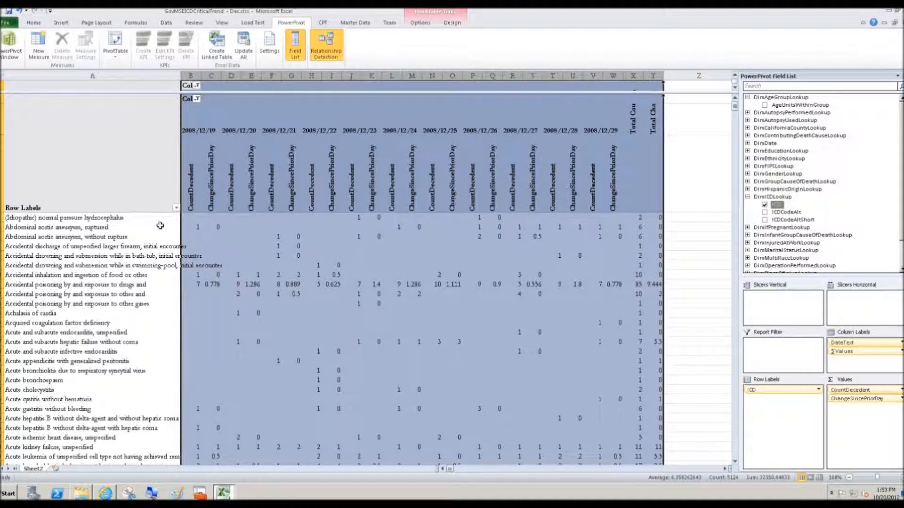
Turn off autofitting of column widths on update in the PivotTable options.
right_click(107, 164)
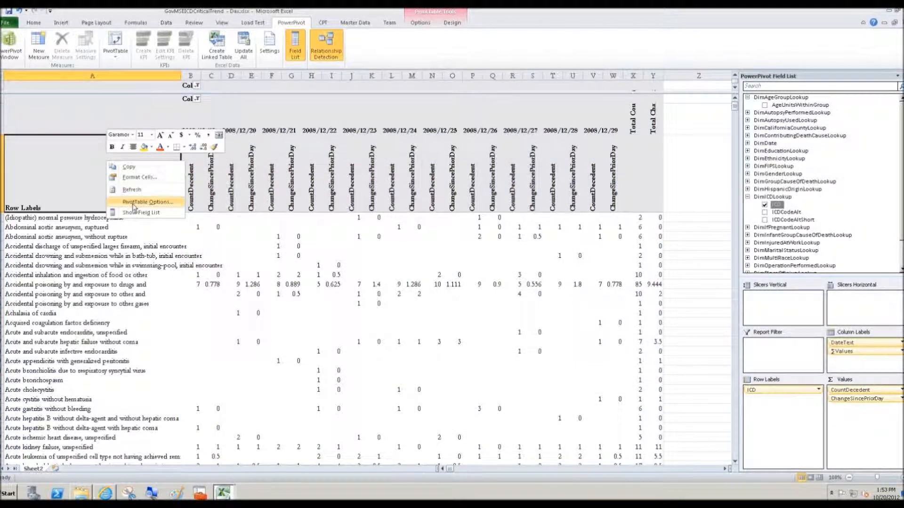
left_click(137, 203)
left_click(58, 232)
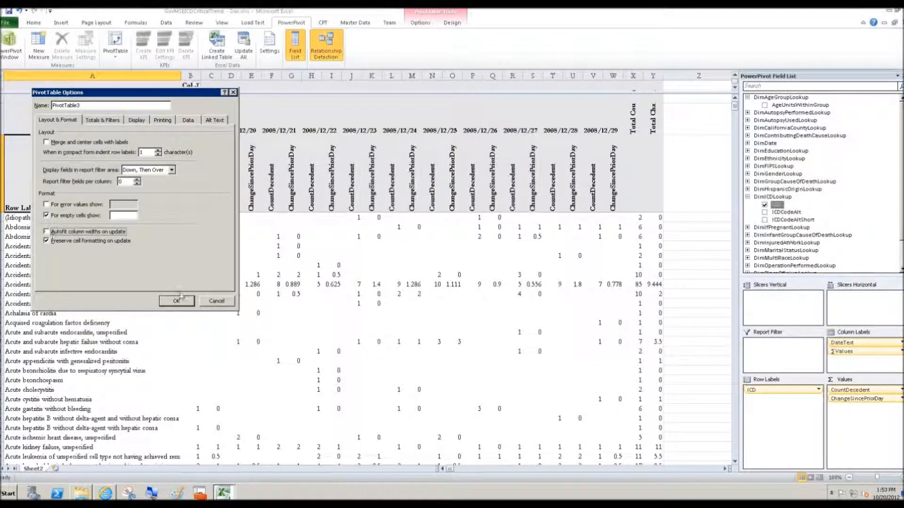
left_click(176, 301)
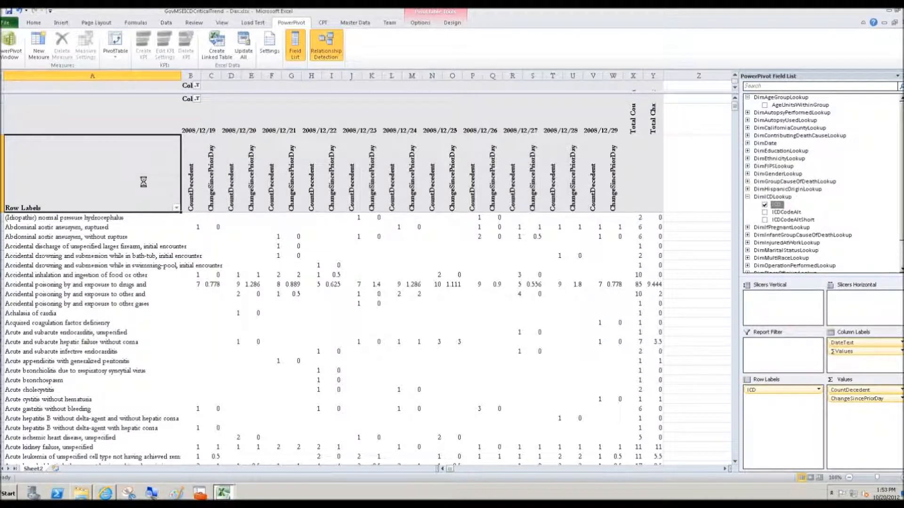
Filter the ICD row labels to the top 10 items by ChangeSincePriorDay.
left_click(176, 208)
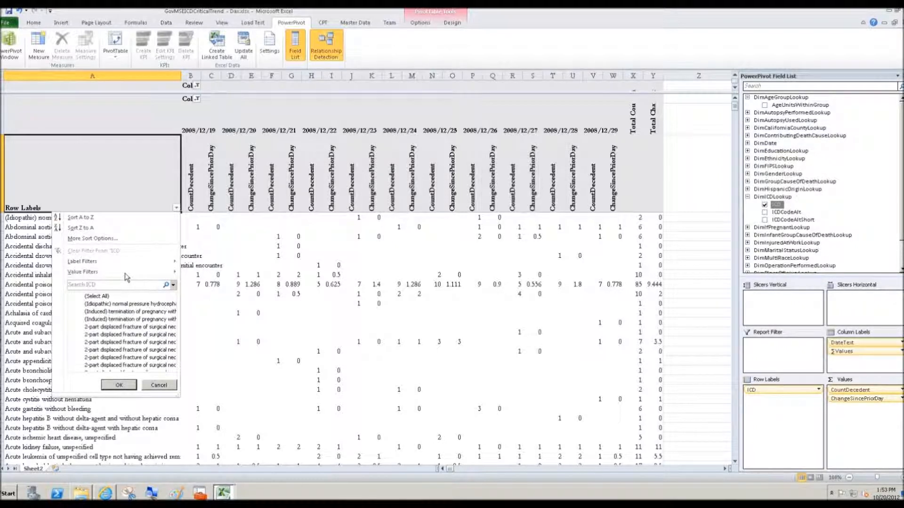
mouse_move(128, 273)
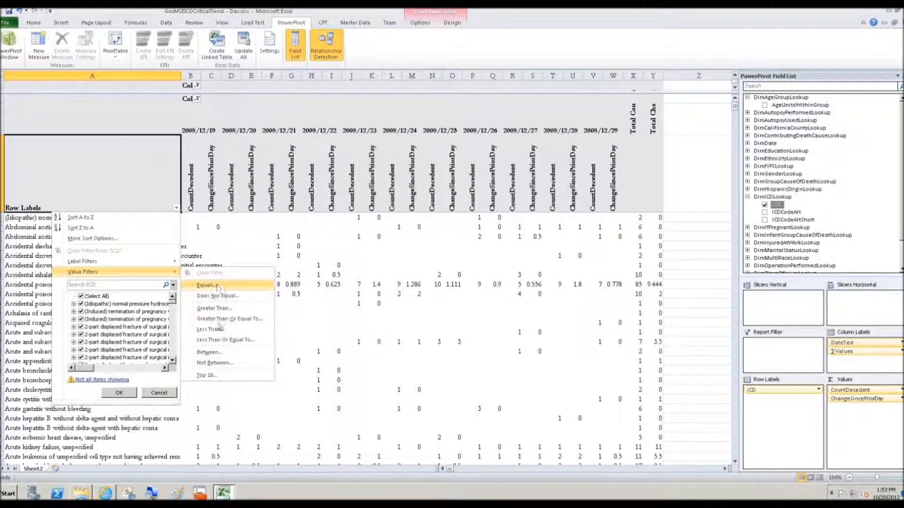
left_click(207, 375)
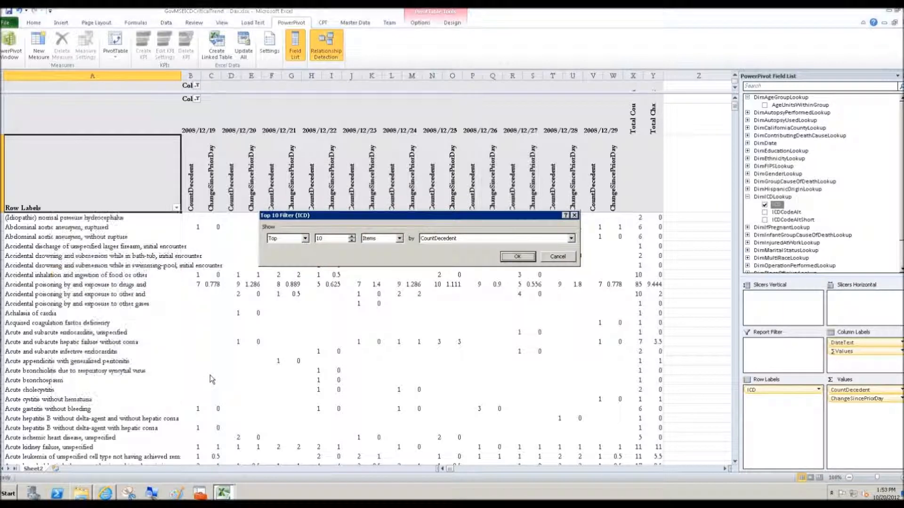
left_click(570, 239)
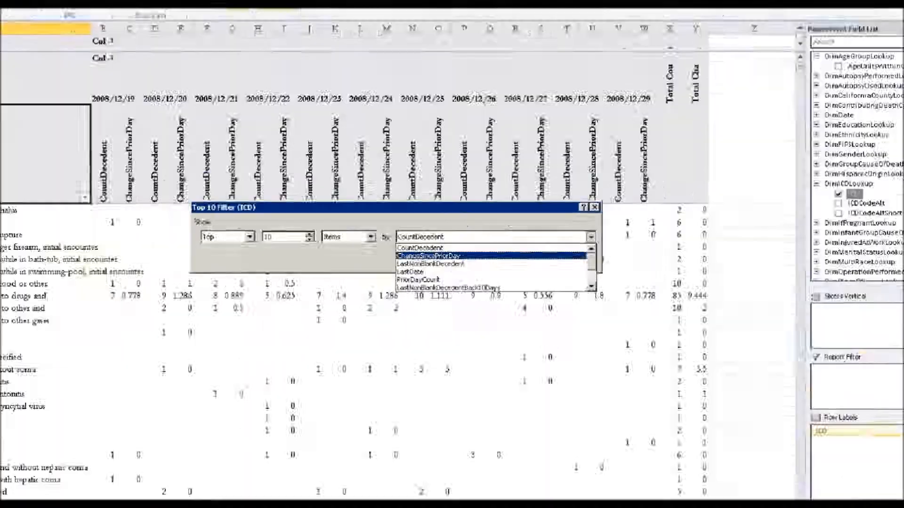
left_click(423, 256)
left_click(515, 257)
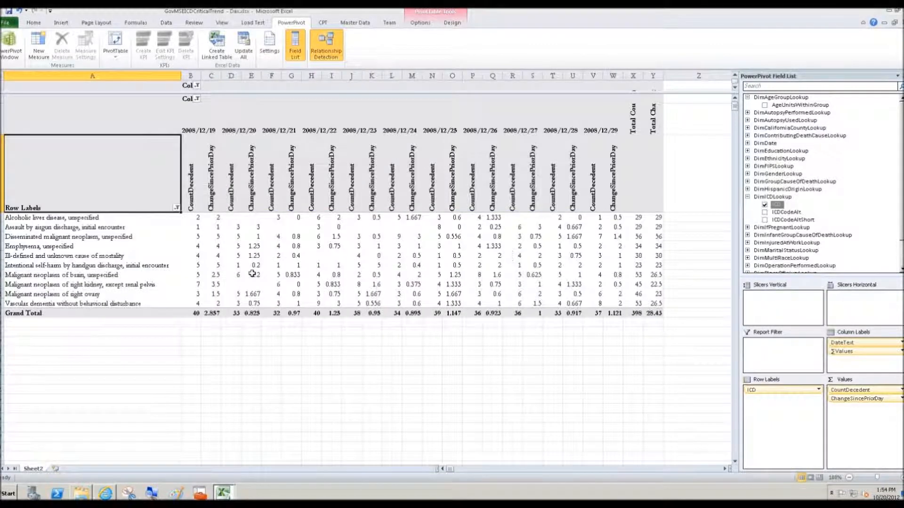
mouse_move(252, 273)
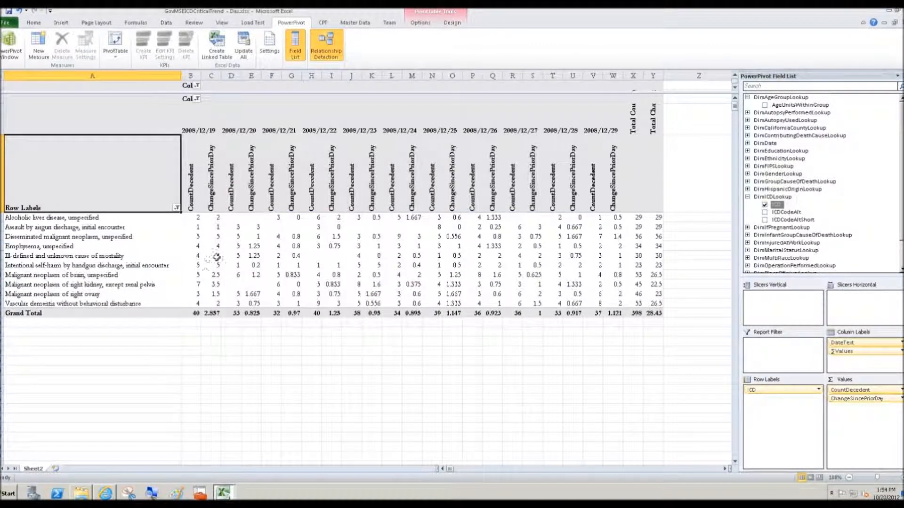
Add CaliforniaCounty from DimCaliforniaCountyLookup beneath ICD in the row labels and collapse the entire ICD field.
left_click(748, 196)
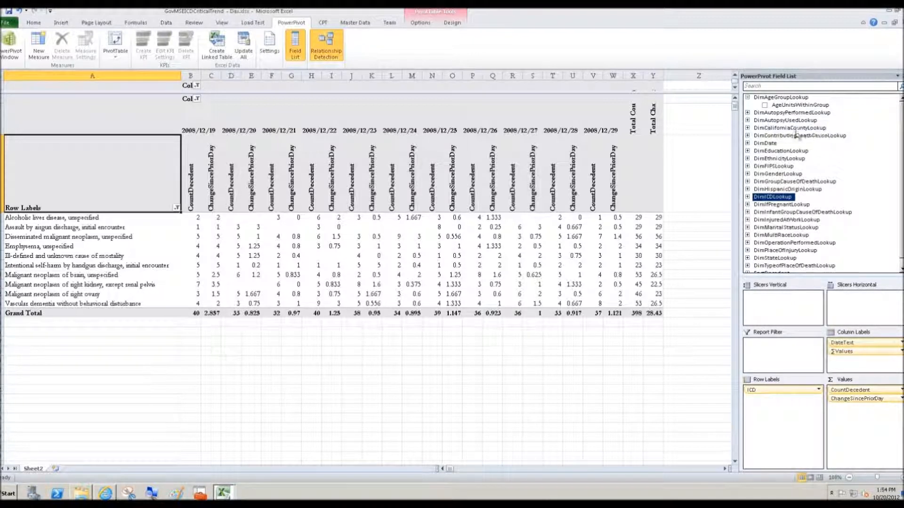
left_click(748, 128)
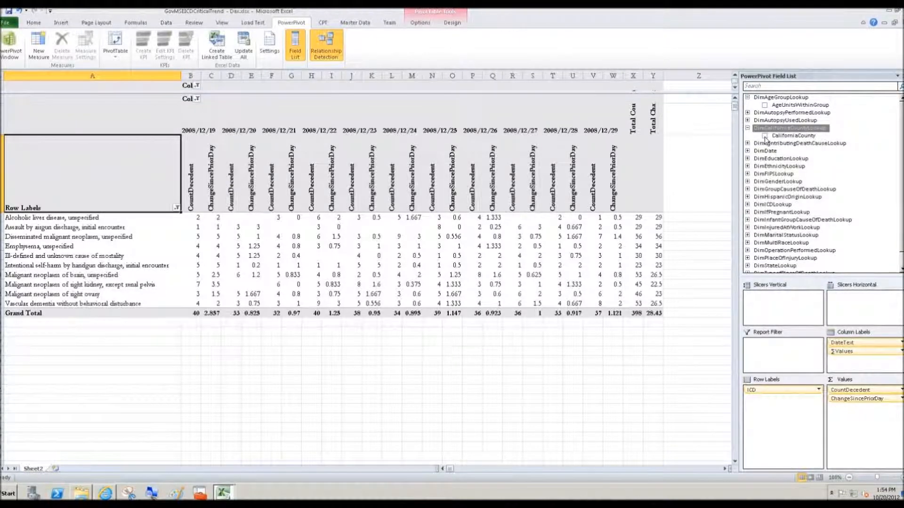
left_click(765, 136)
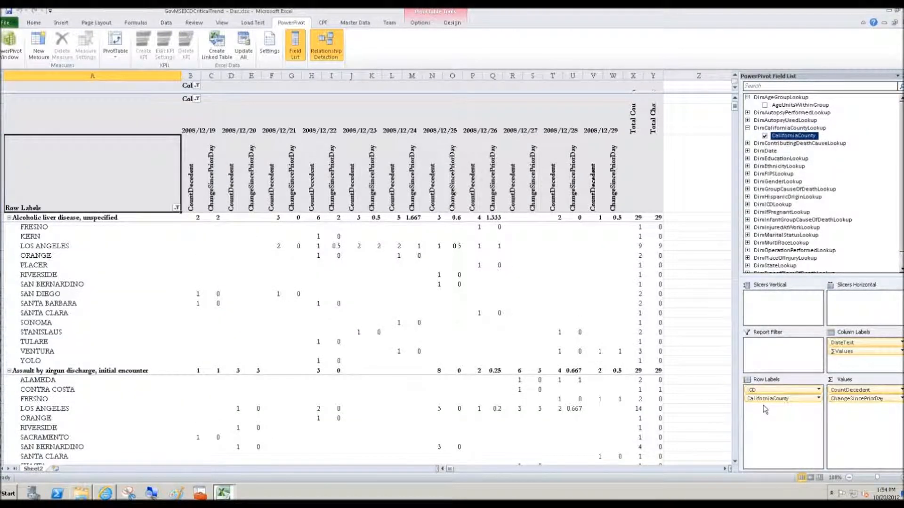
right_click(11, 223)
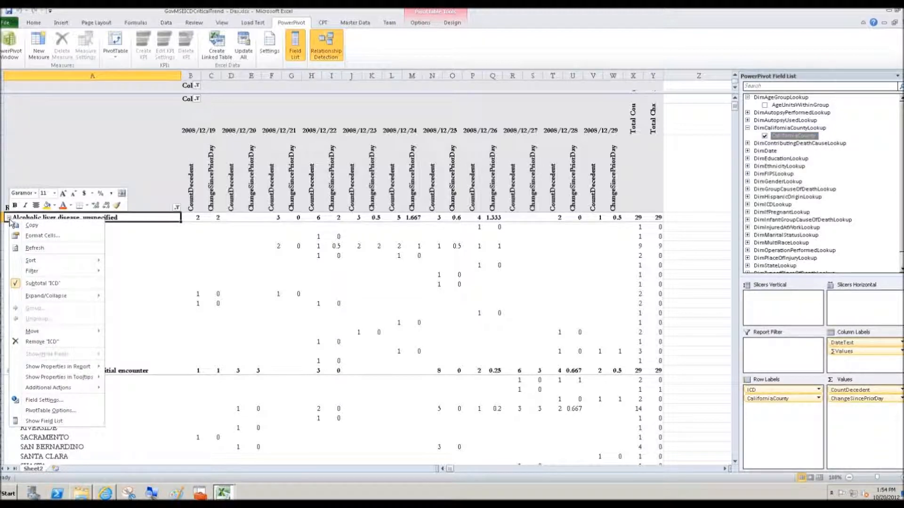
mouse_move(61, 296)
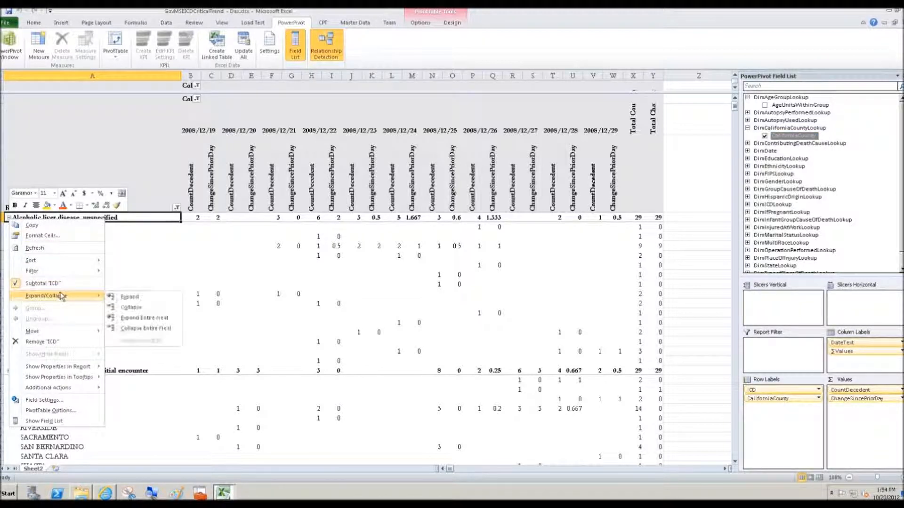
left_click(141, 331)
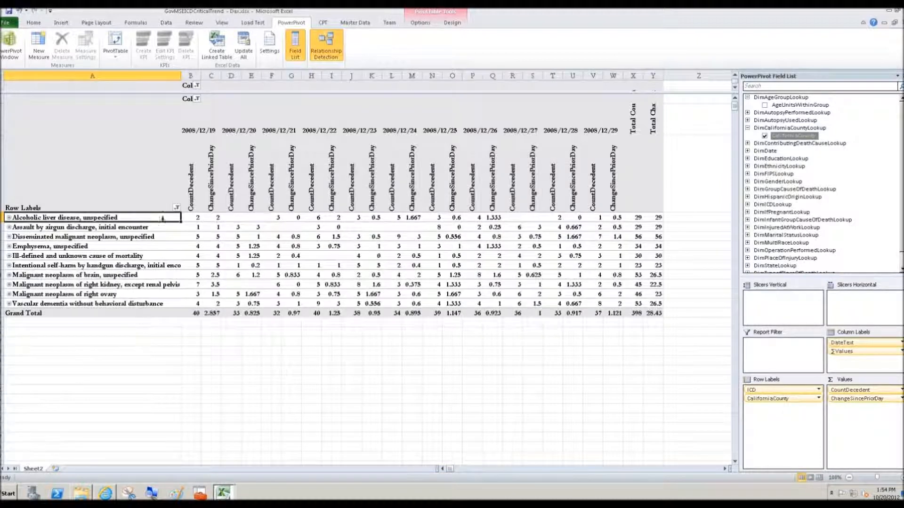
Select the ChangeSincePriorDay values of the ten ICD rows for 2008/12/19 and 2008/12/20 together, excluding the grand total.
left_click_drag(214, 218, 214, 302)
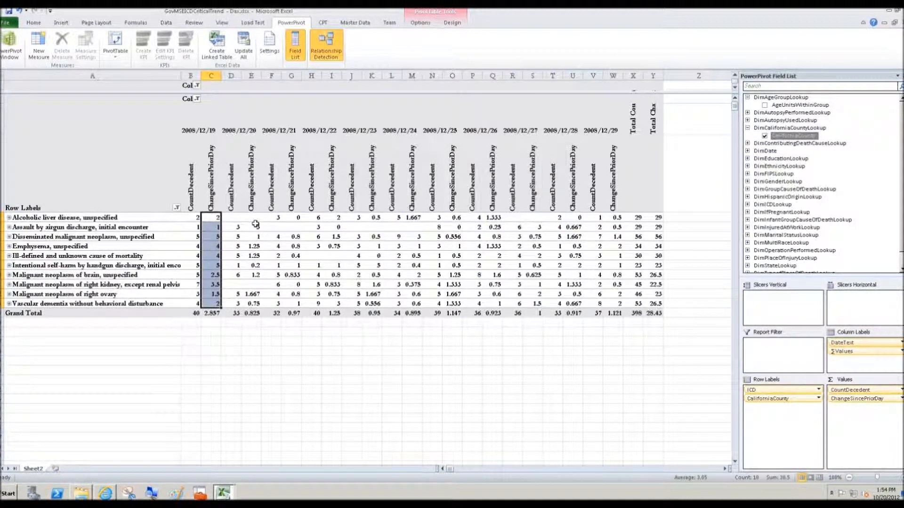
left_click_drag(253, 217, 254, 302)
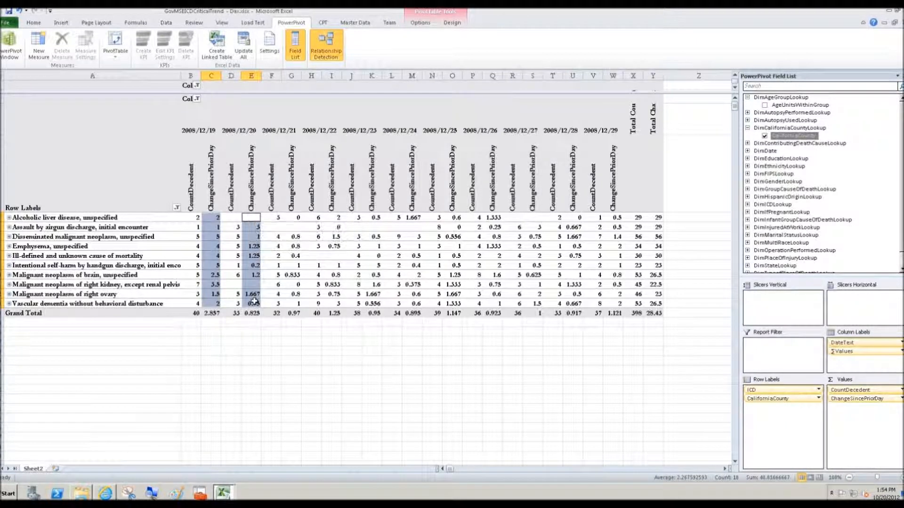